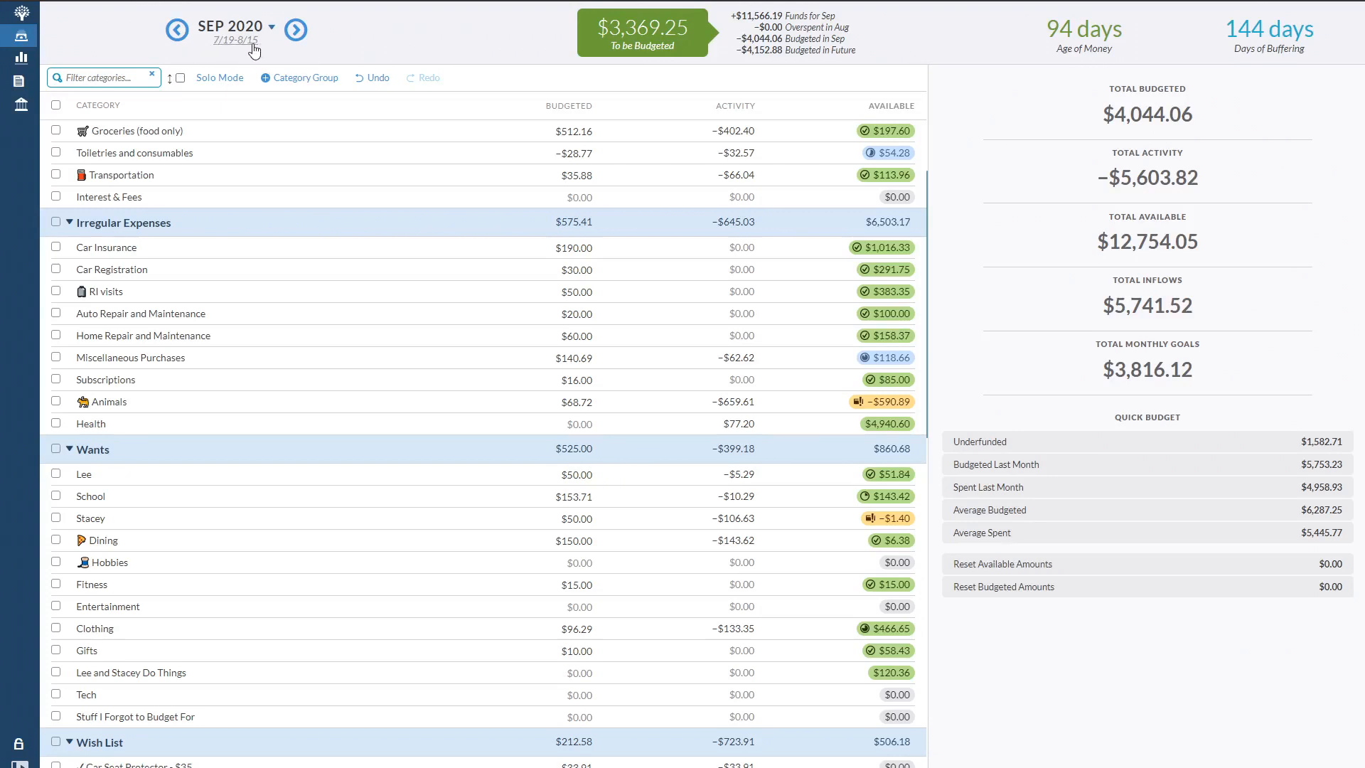
# - Look at the November 2020 budget and return to the September 2020 budget
pyautogui.click(295, 30)
pyautogui.click(294, 30)
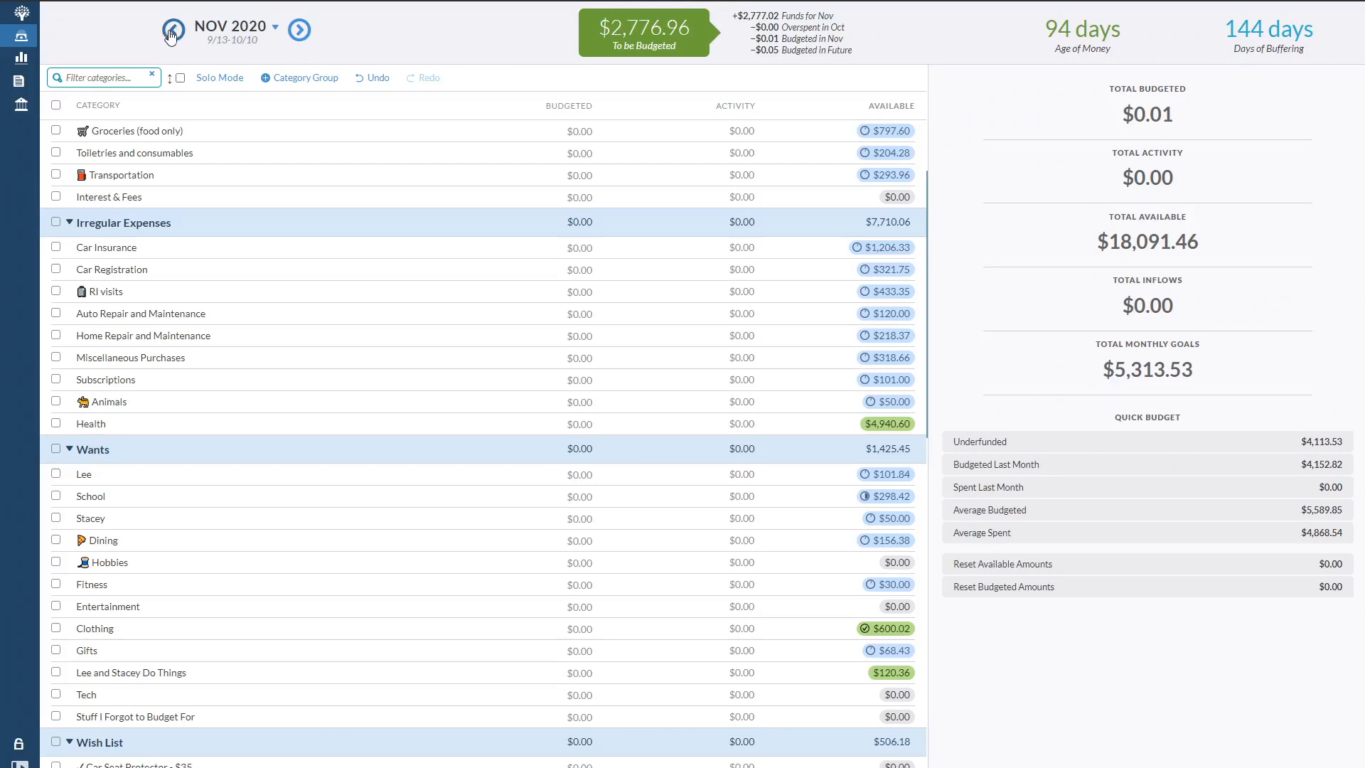
pyautogui.click(206, 29)
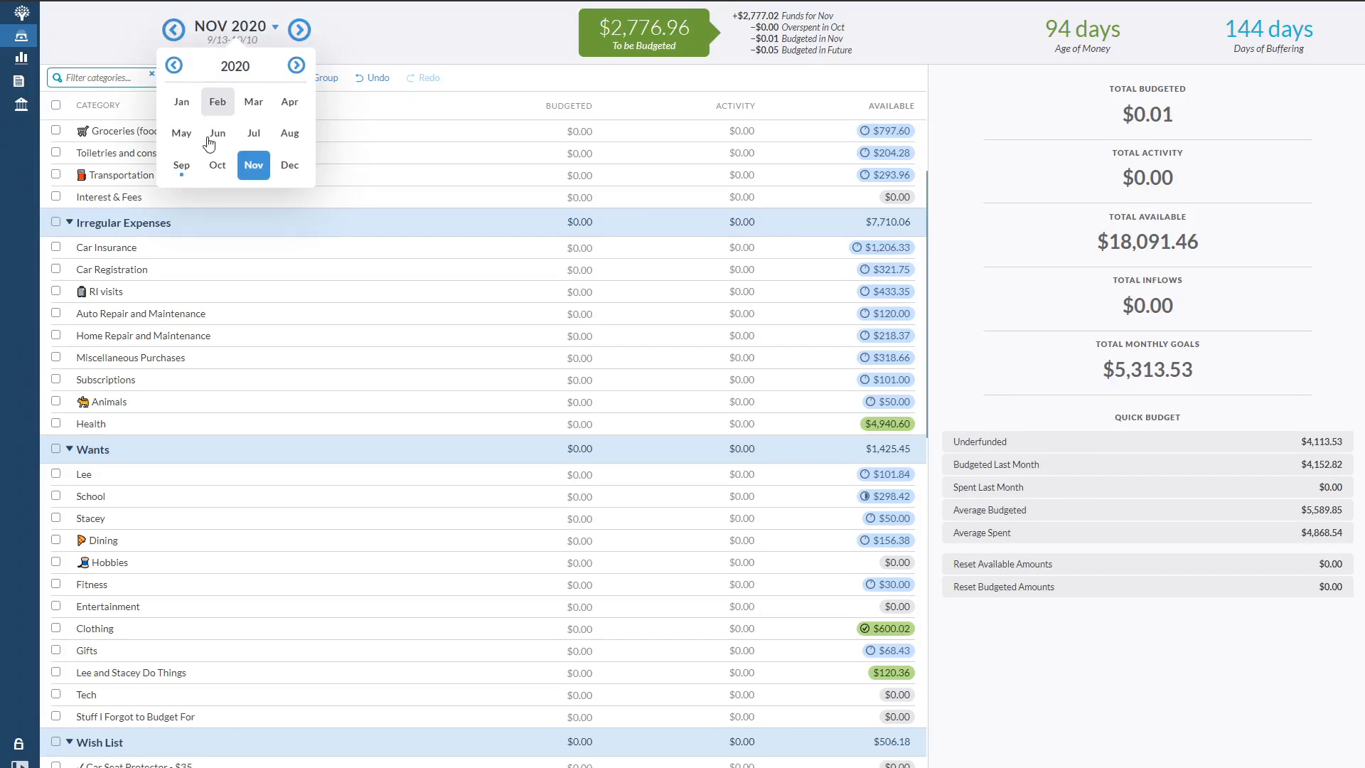
pyautogui.click(181, 165)
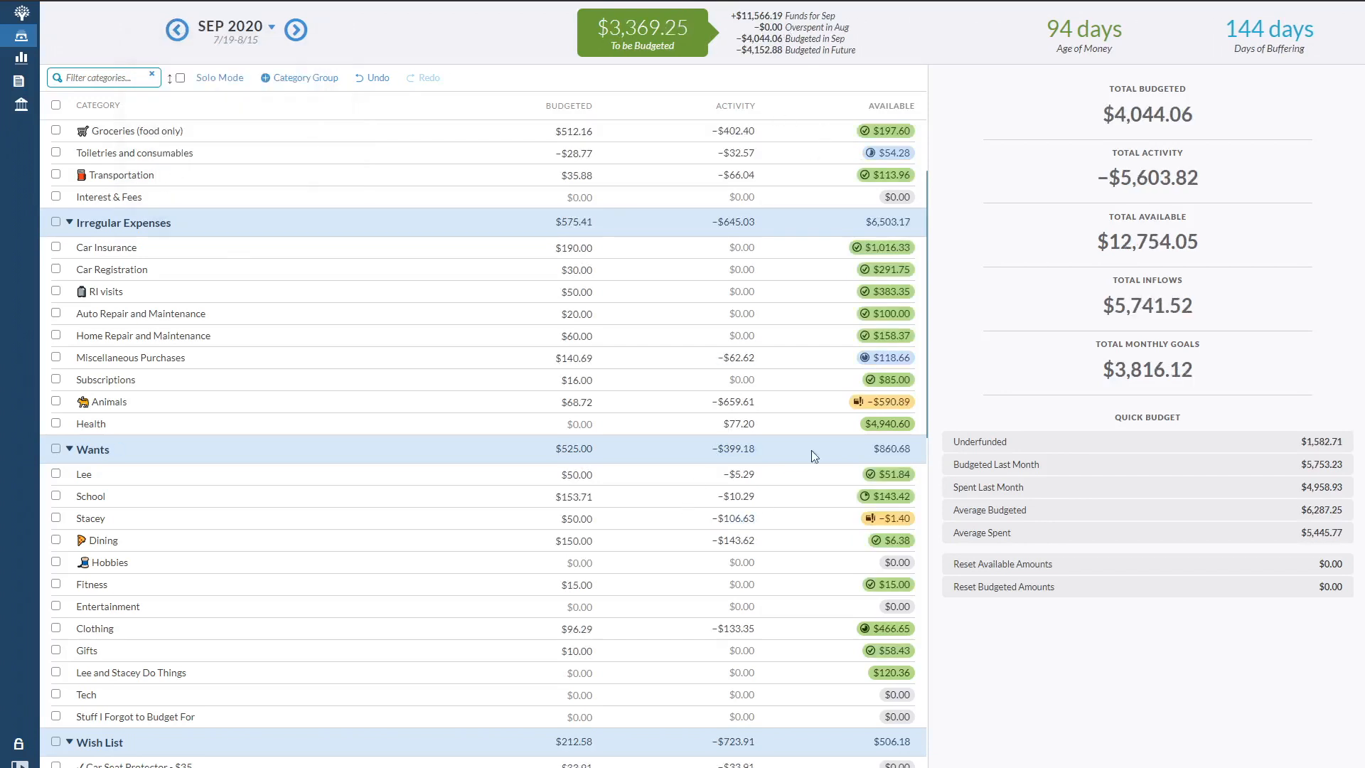
# - Cover the Animals category's September overspending by budgeting its underfunded amount of $590.89
pyautogui.click(121, 406)
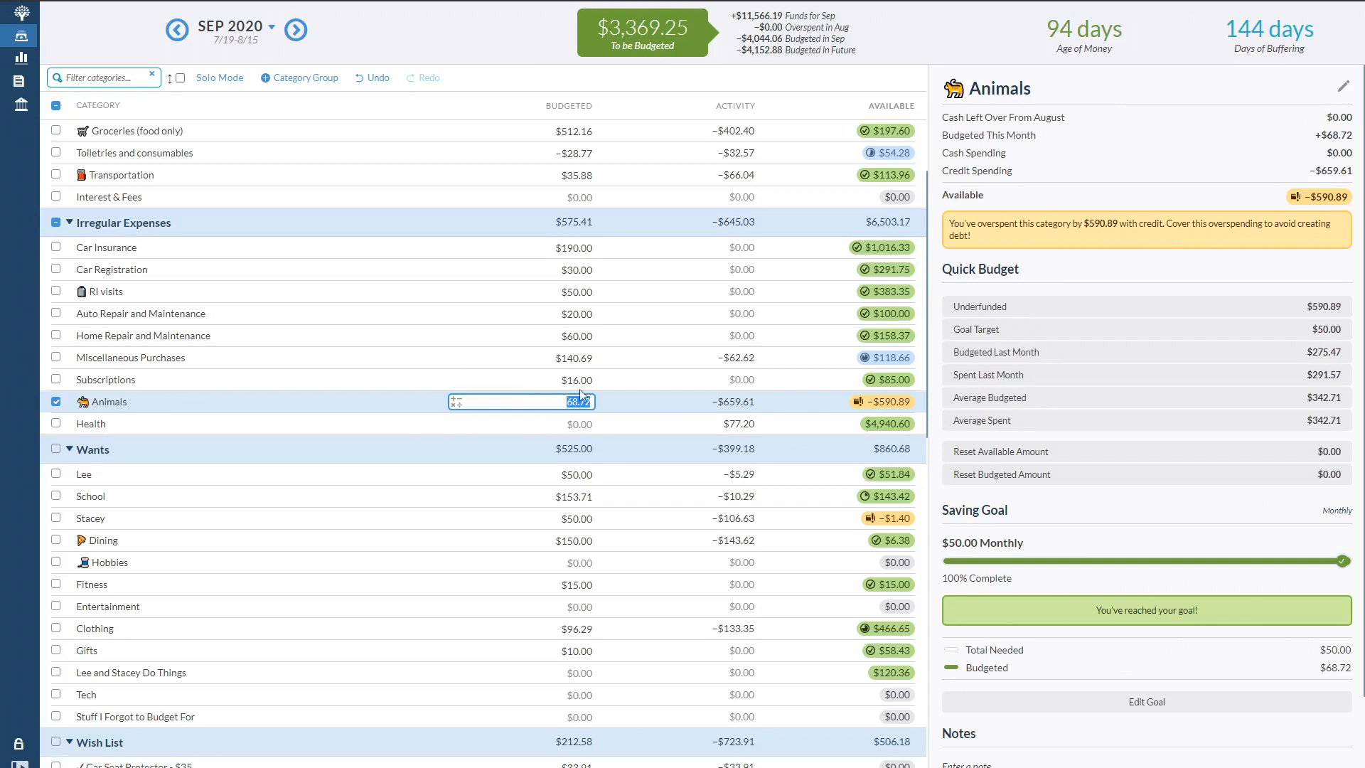
pyautogui.scroll(4, 848, 461)
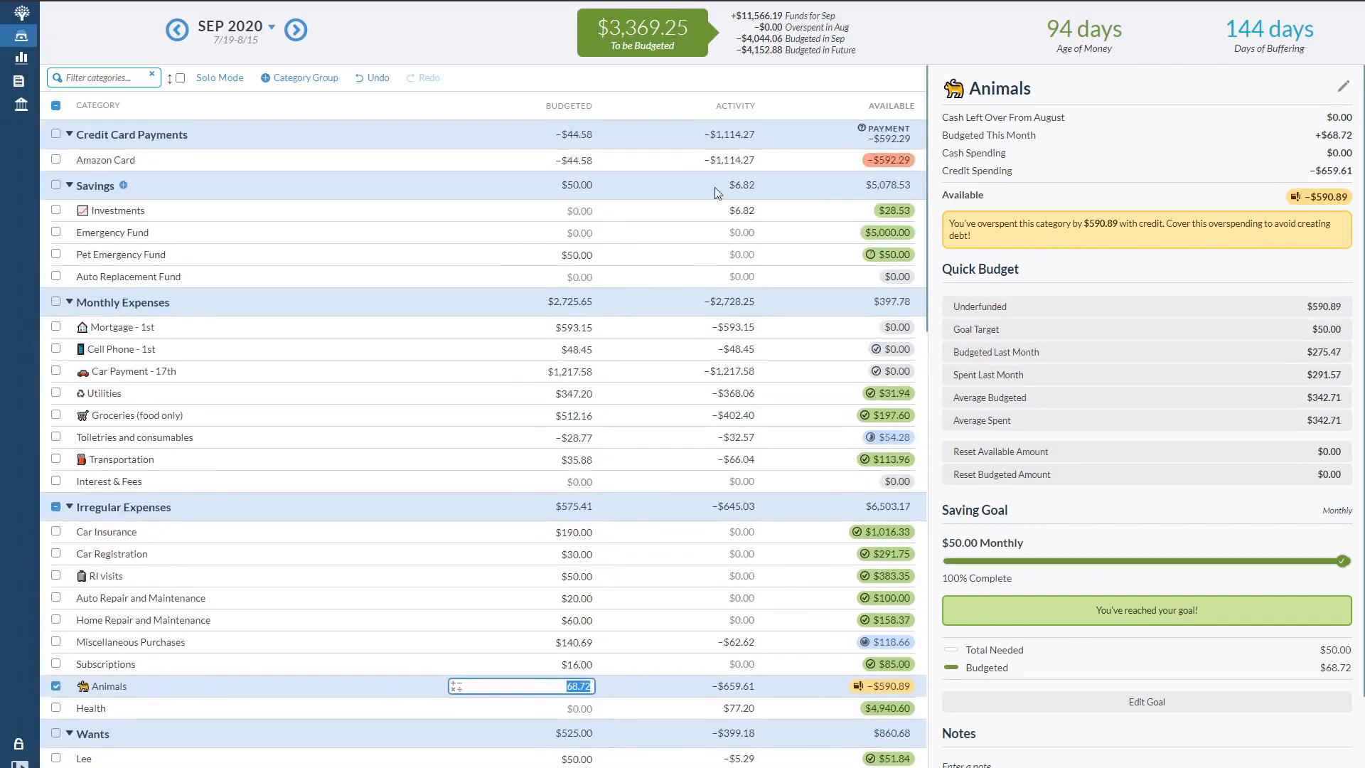
pyautogui.scroll(-2, 762, 205)
pyautogui.scroll(-10, 770, 219)
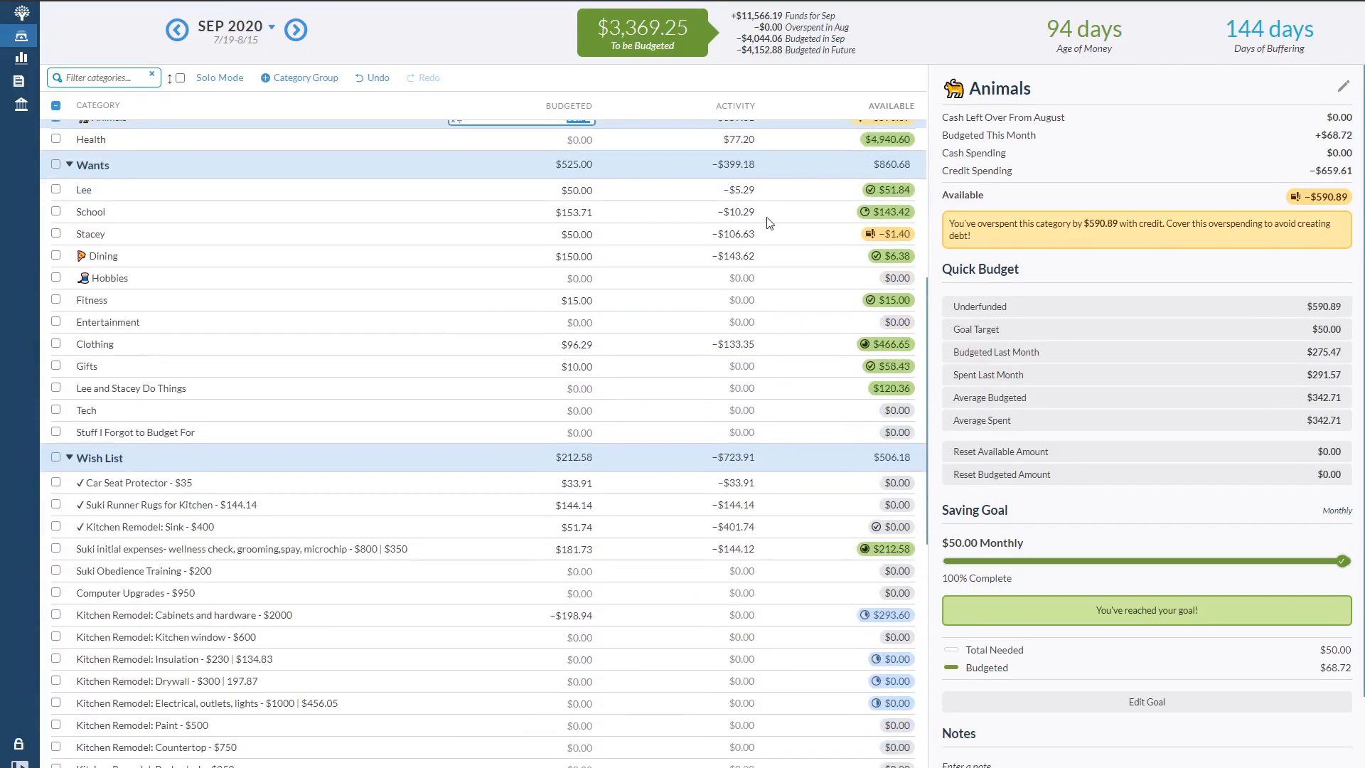
pyautogui.scroll(10, 778, 396)
pyautogui.scroll(3, 780, 356)
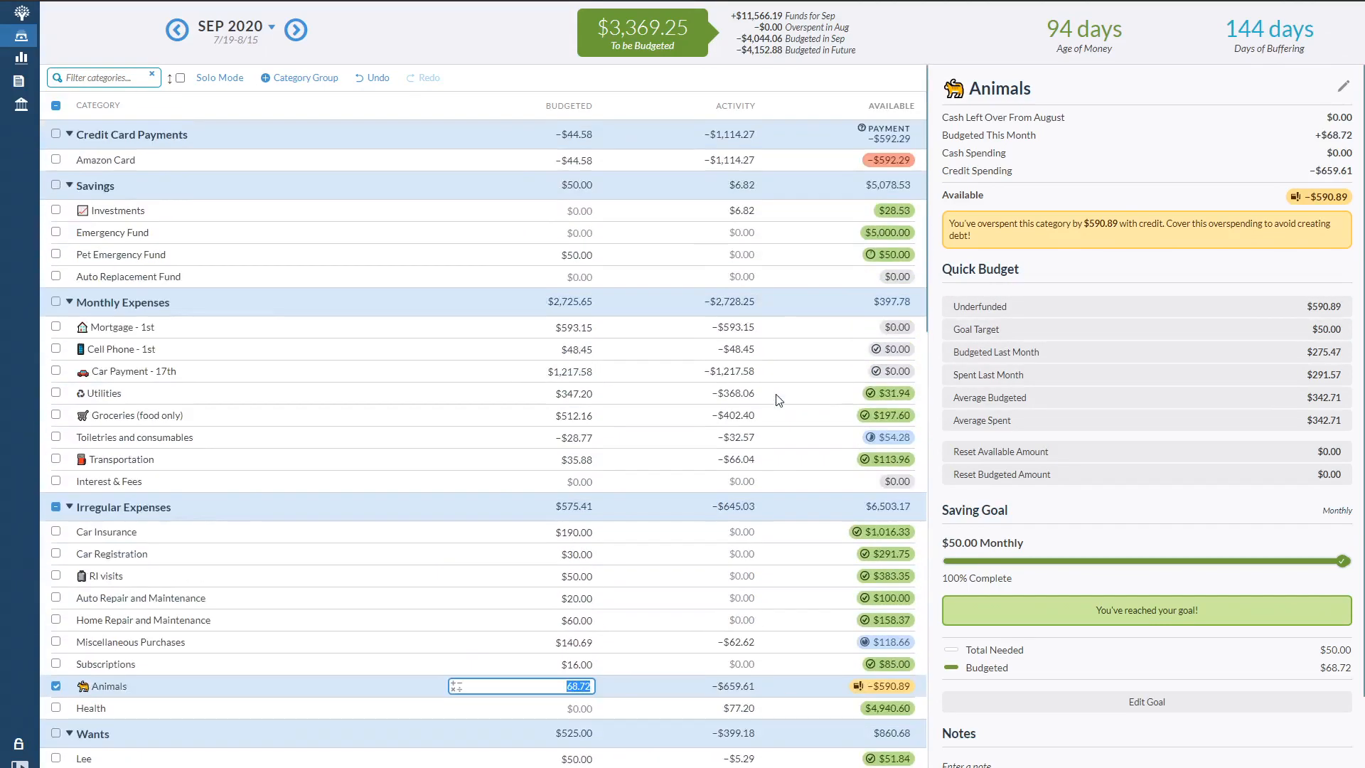
pyautogui.scroll(-7, 796, 349)
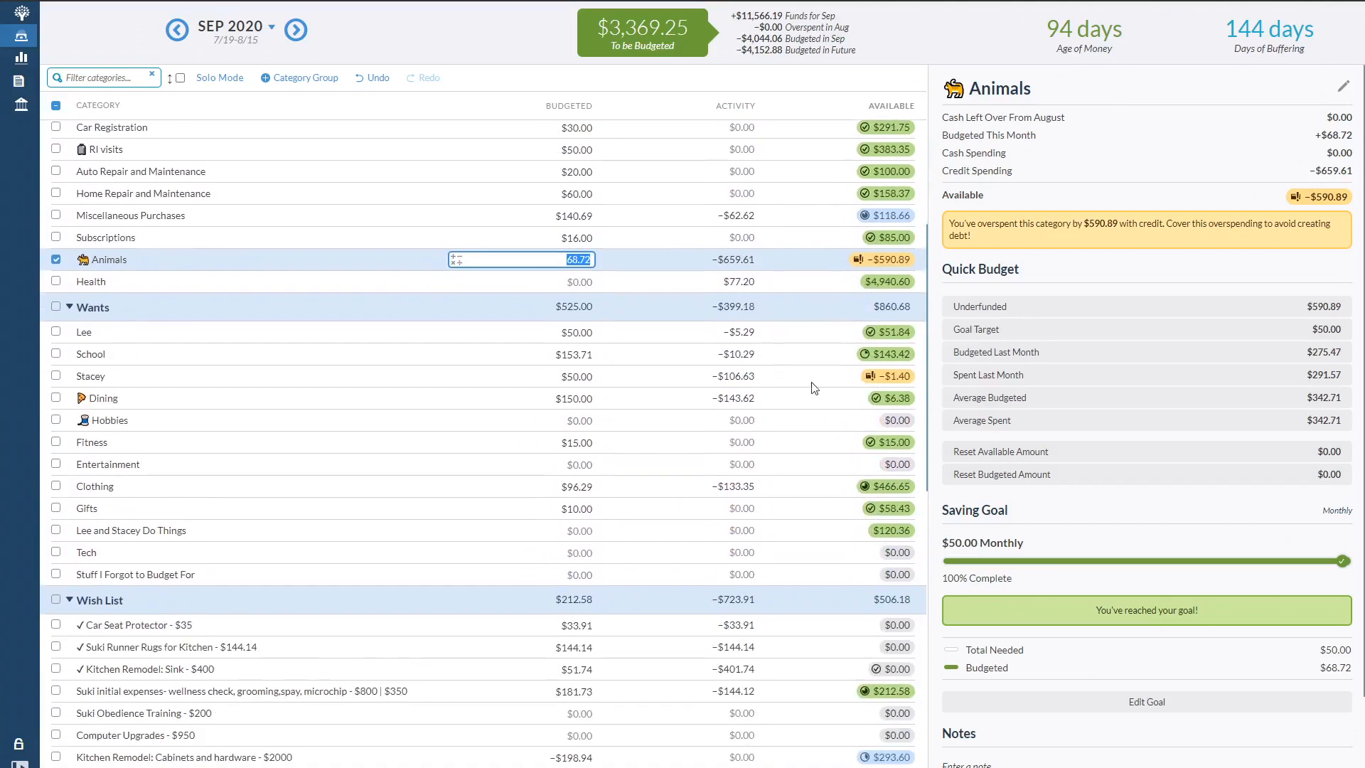
pyautogui.click(562, 260)
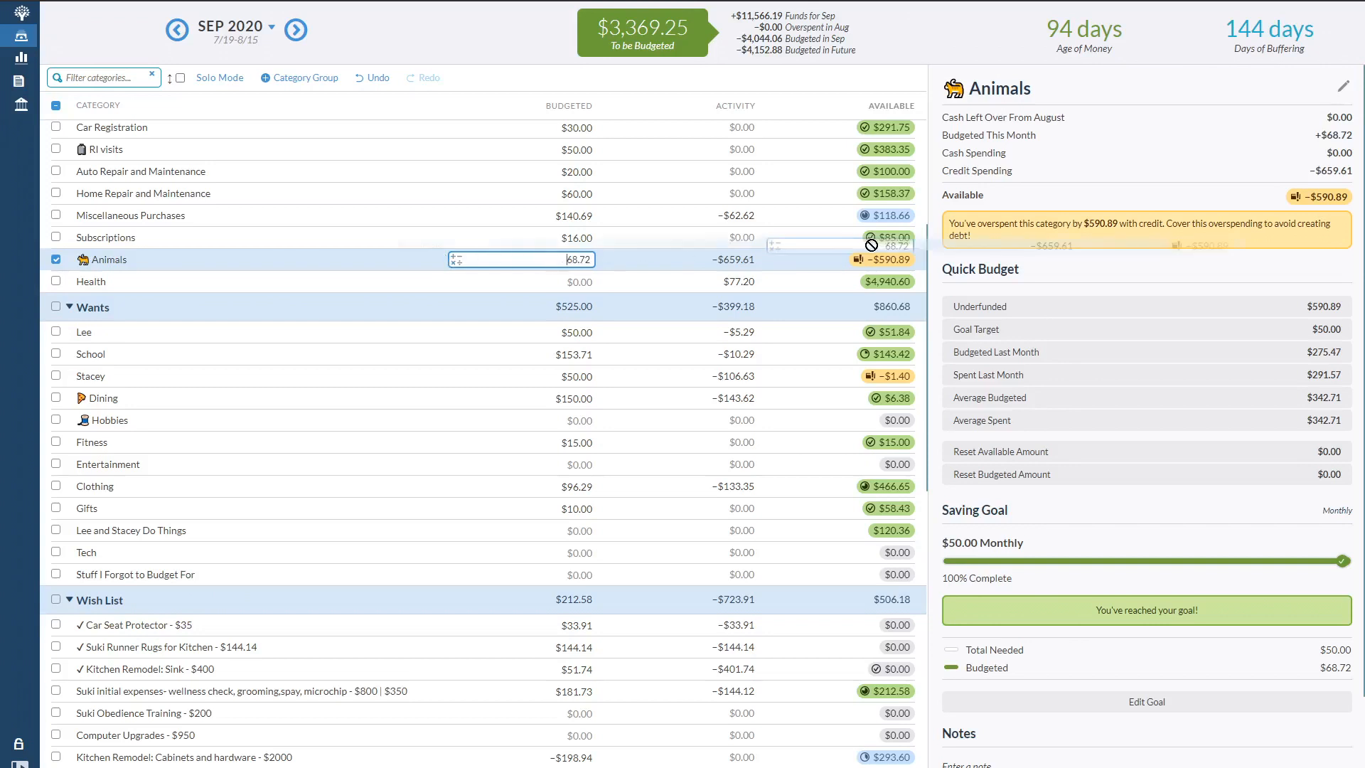
pyautogui.doubleClick(560, 263)
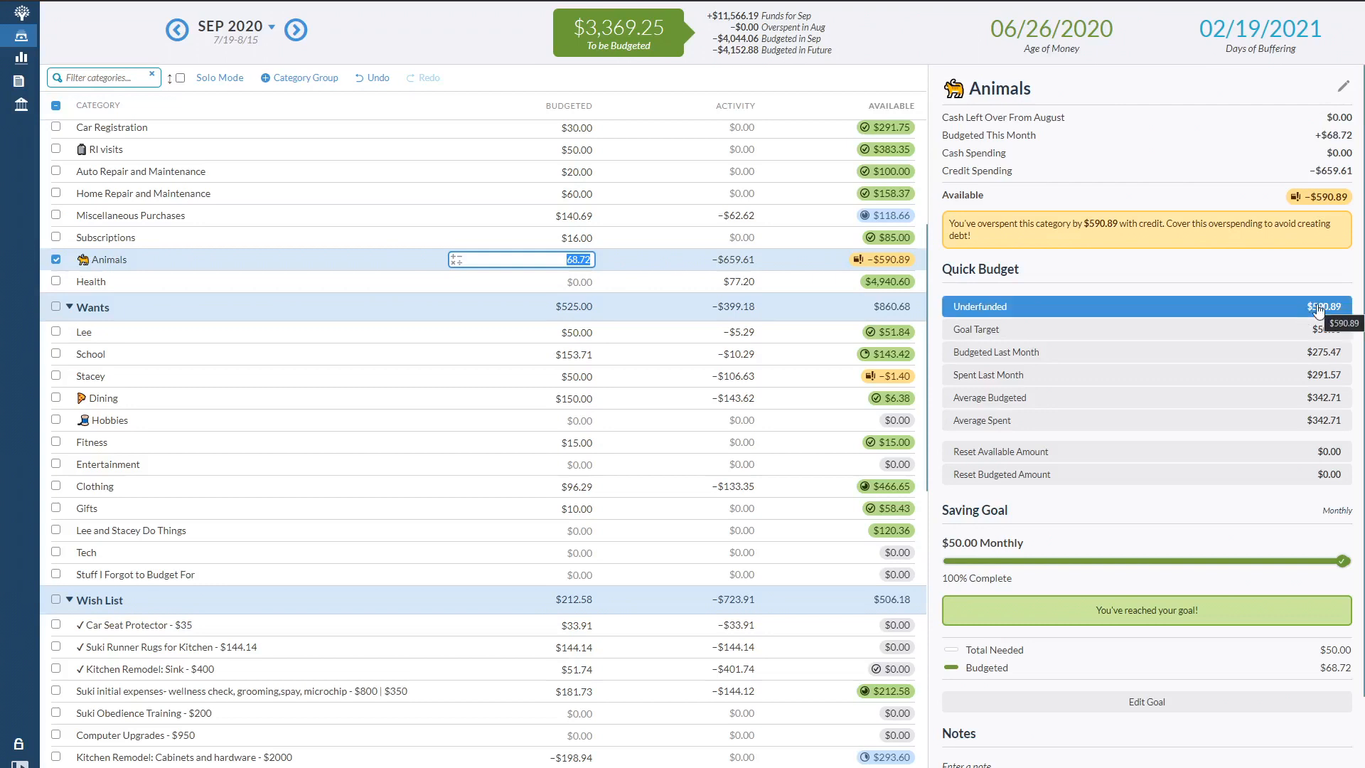
pyautogui.click(1317, 309)
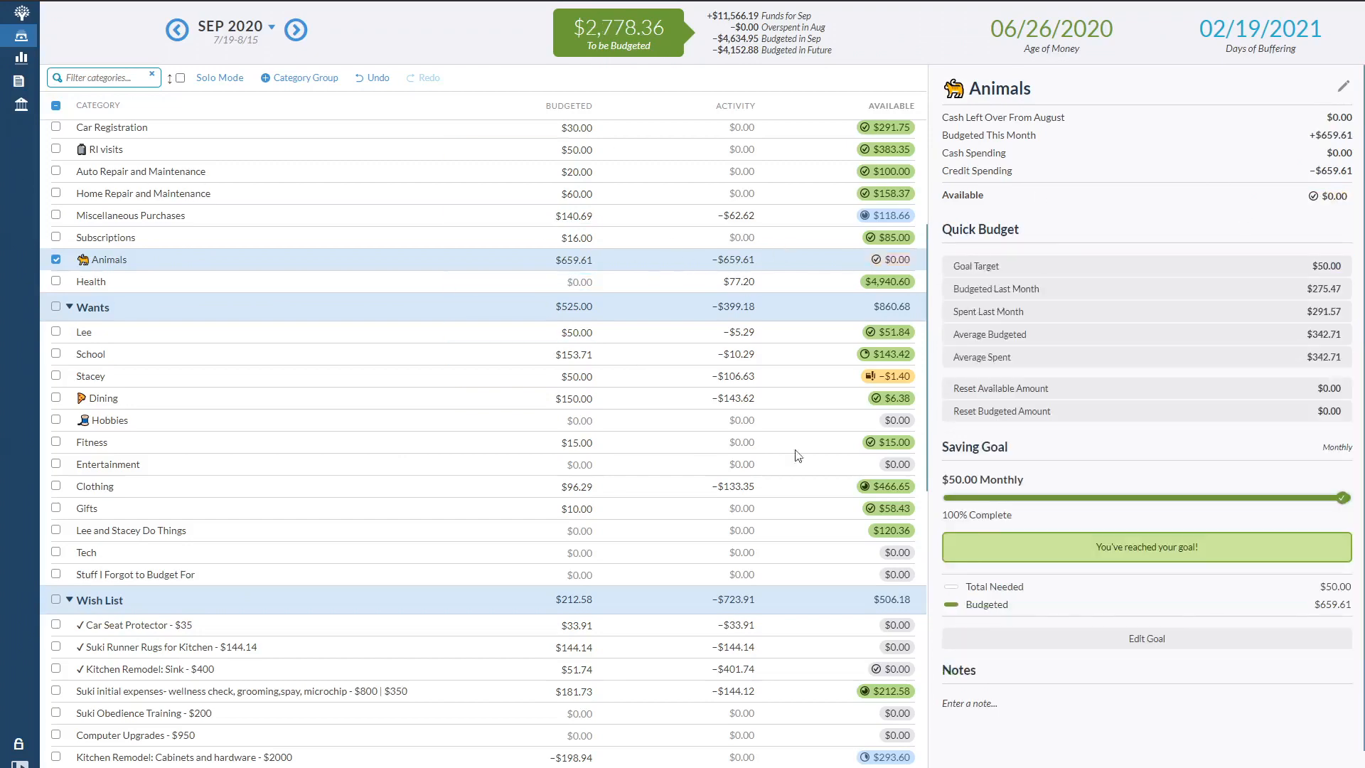
# - Set the September budgeted amount for Miscellaneous Purchases to $139.29
pyautogui.scroll(-6, 761, 306)
pyautogui.scroll(6, 746, 357)
pyautogui.scroll(2, 449, 283)
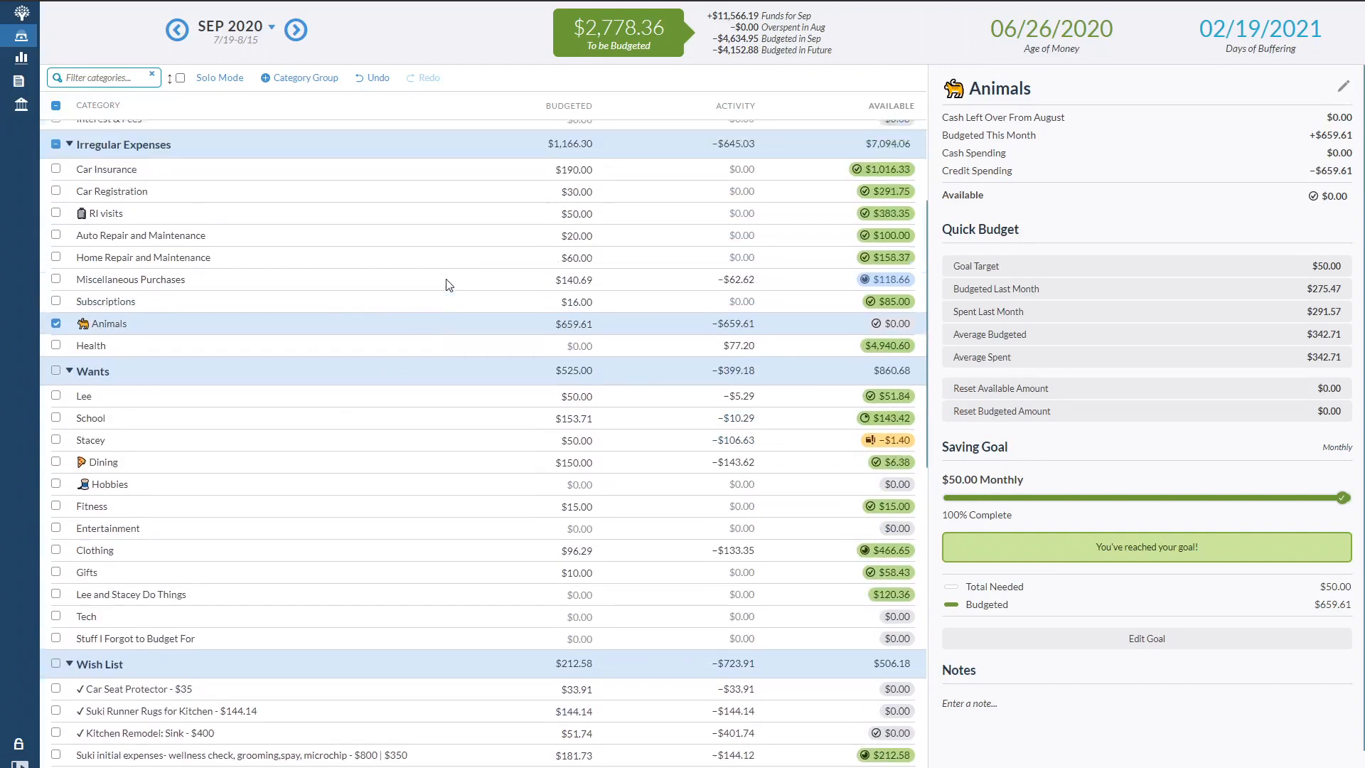
pyautogui.scroll(2, 206, 245)
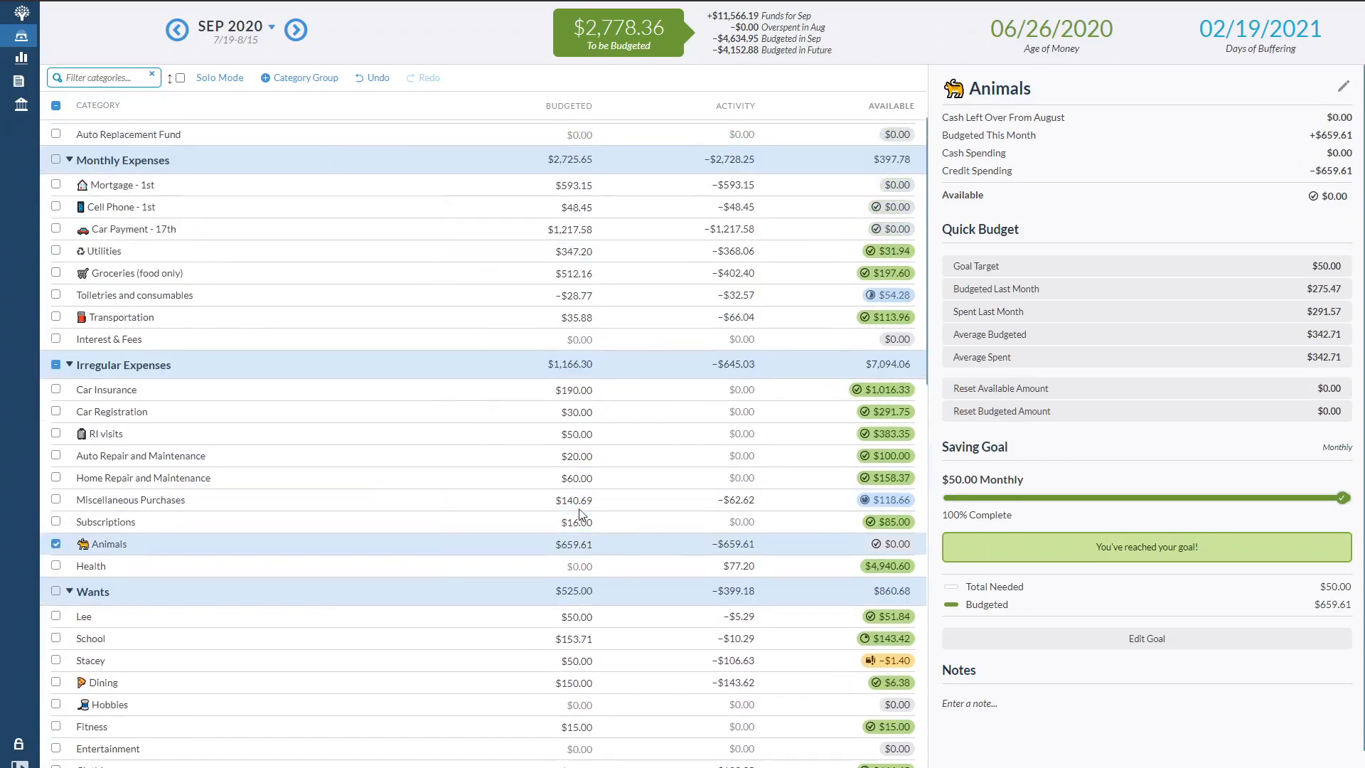
pyautogui.click(700, 502)
pyautogui.write('139.29')
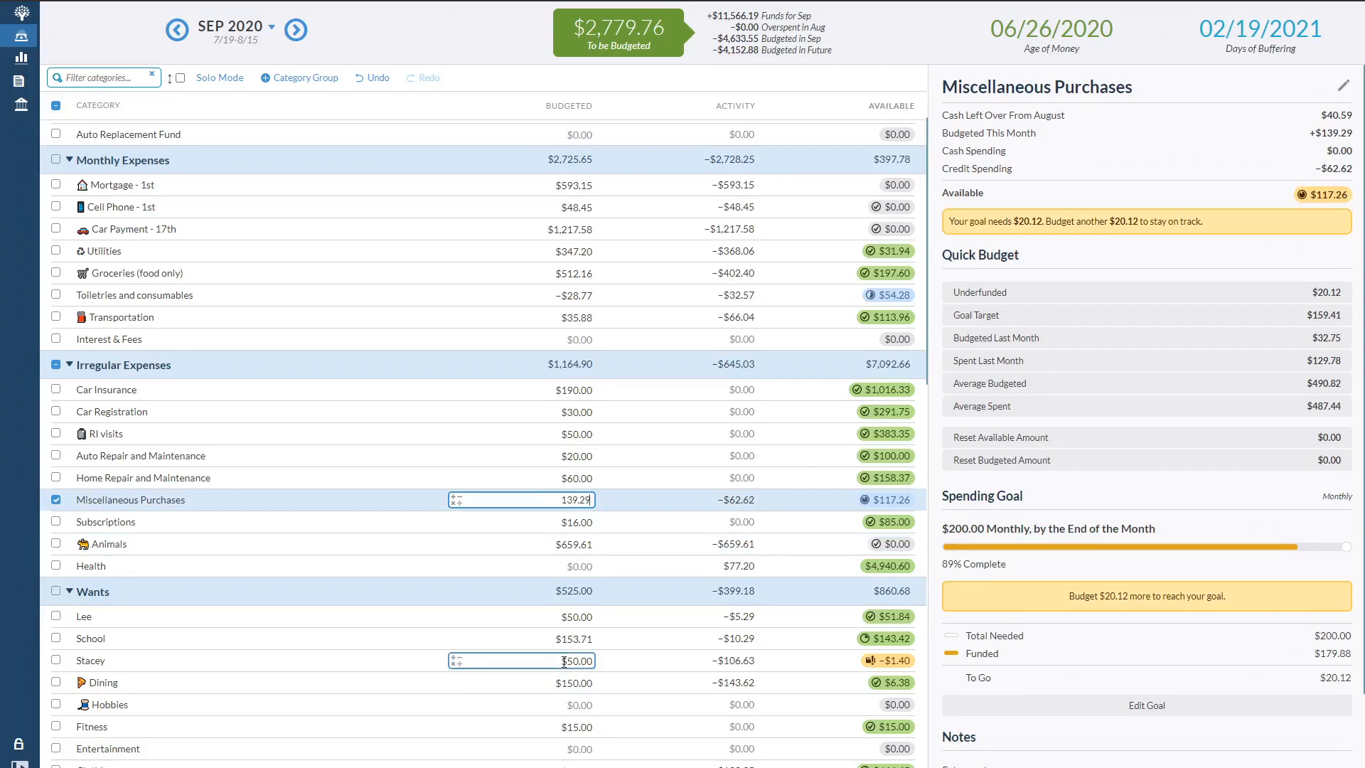
# - Add $1.40 to the budgeted amount of the overspent personal spending category in the Wants group
pyautogui.click(564, 661)
pyautogui.press('Right')
pyautogui.write('+1.4')
pyautogui.press('Return')
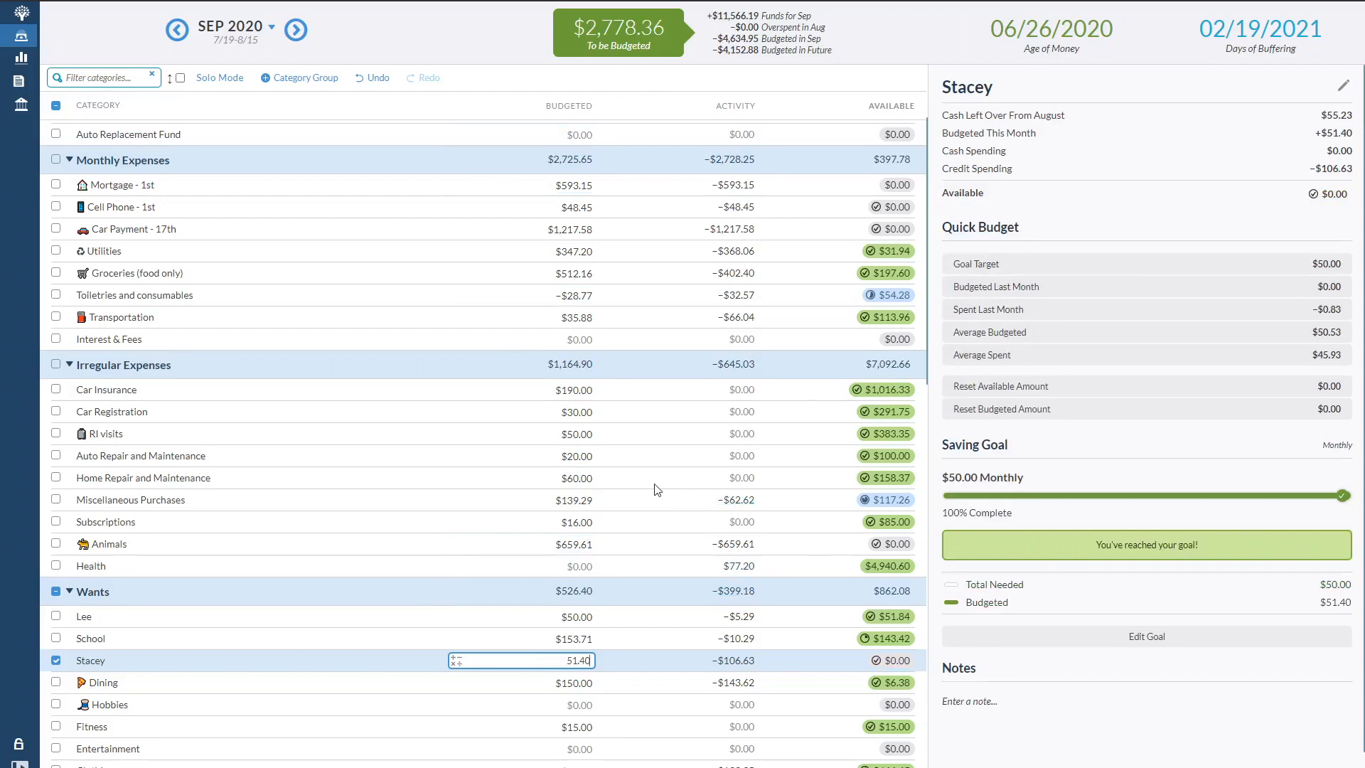
# - Review the available balances of the September categories, from Credit Card Payments through the Wish List
pyautogui.scroll(-8, 682, 509)
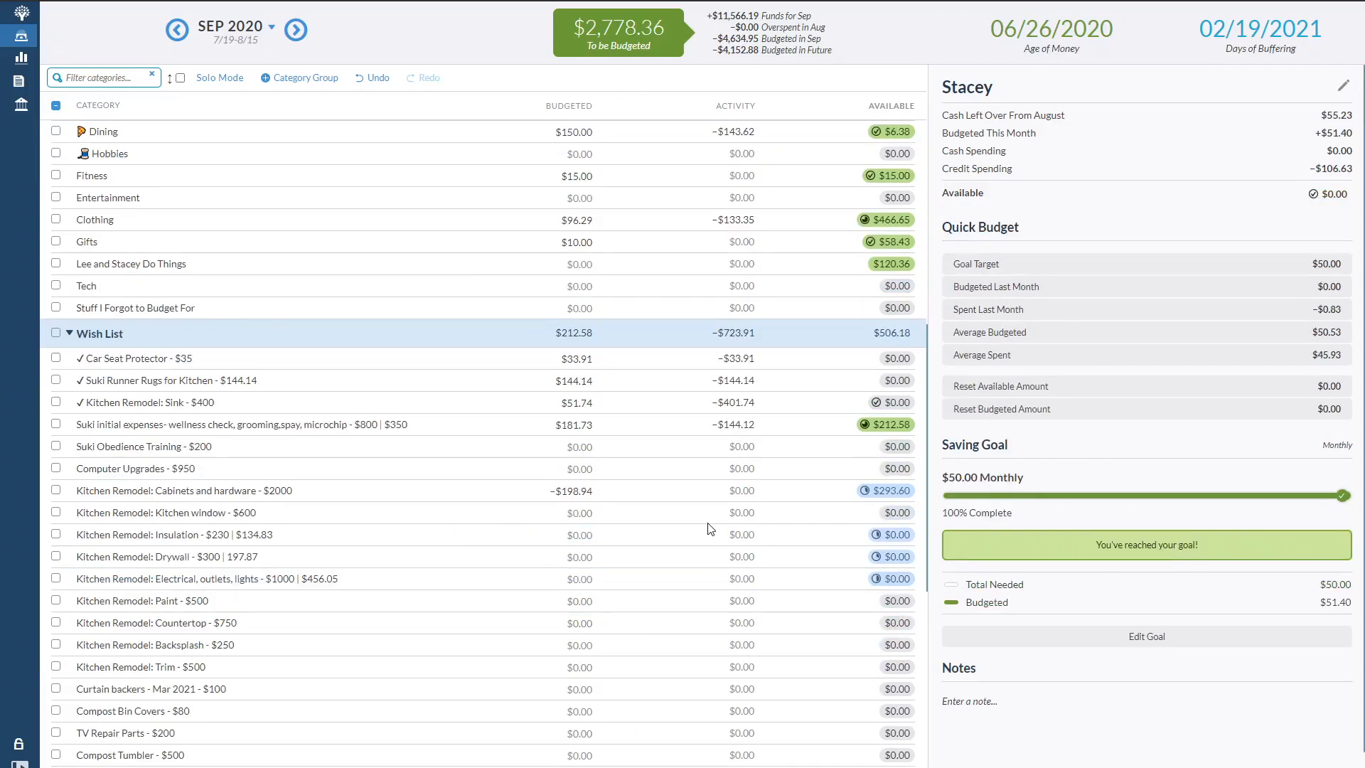
pyautogui.scroll(2, 709, 529)
pyautogui.scroll(8, 716, 513)
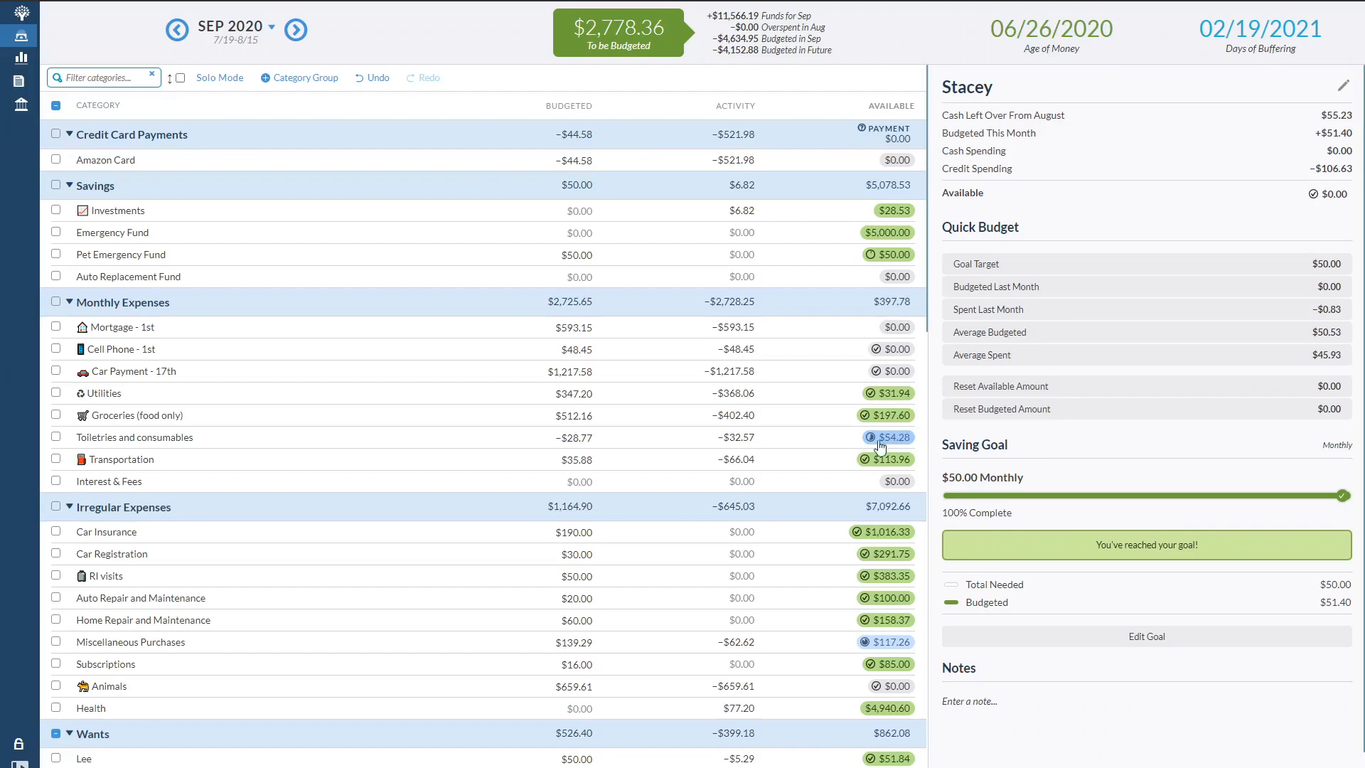
pyautogui.scroll(-2, 868, 524)
pyautogui.scroll(-2, 869, 524)
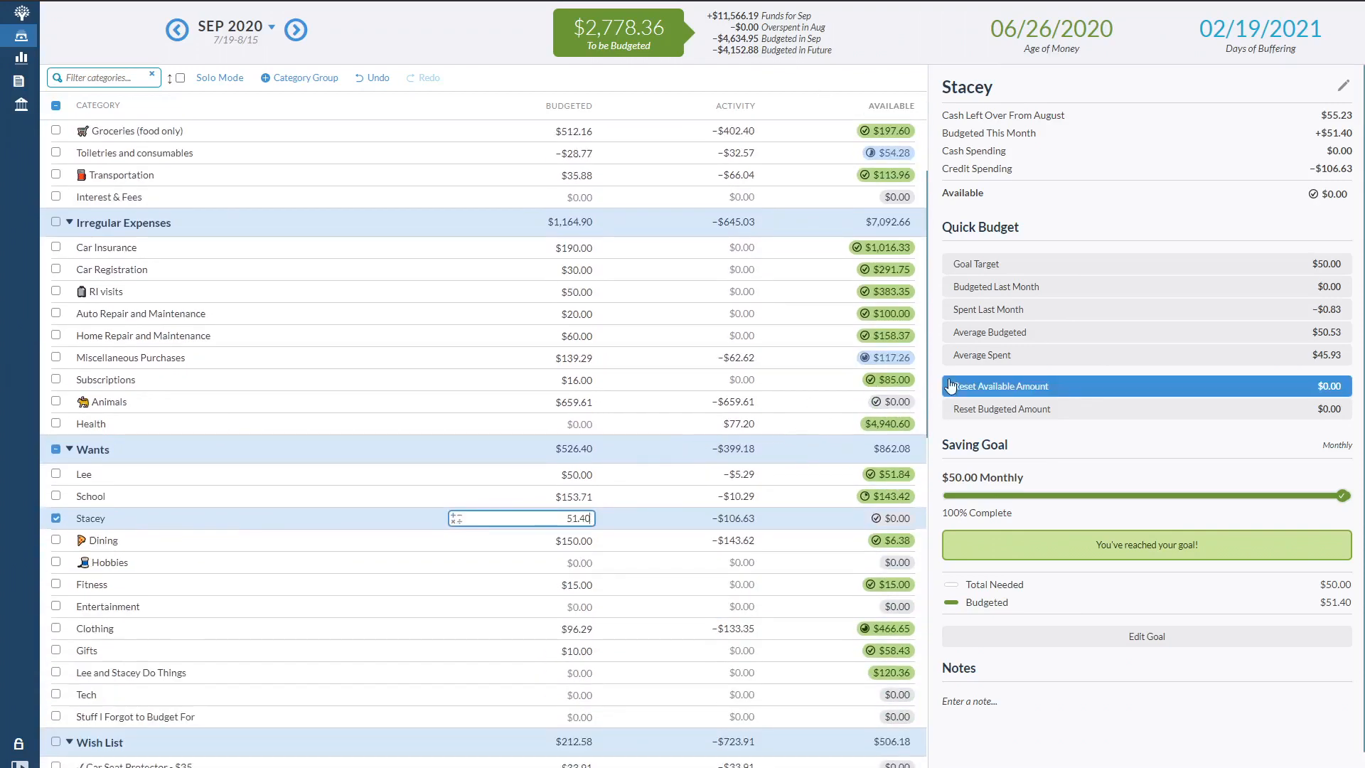
pyautogui.scroll(-6, 852, 571)
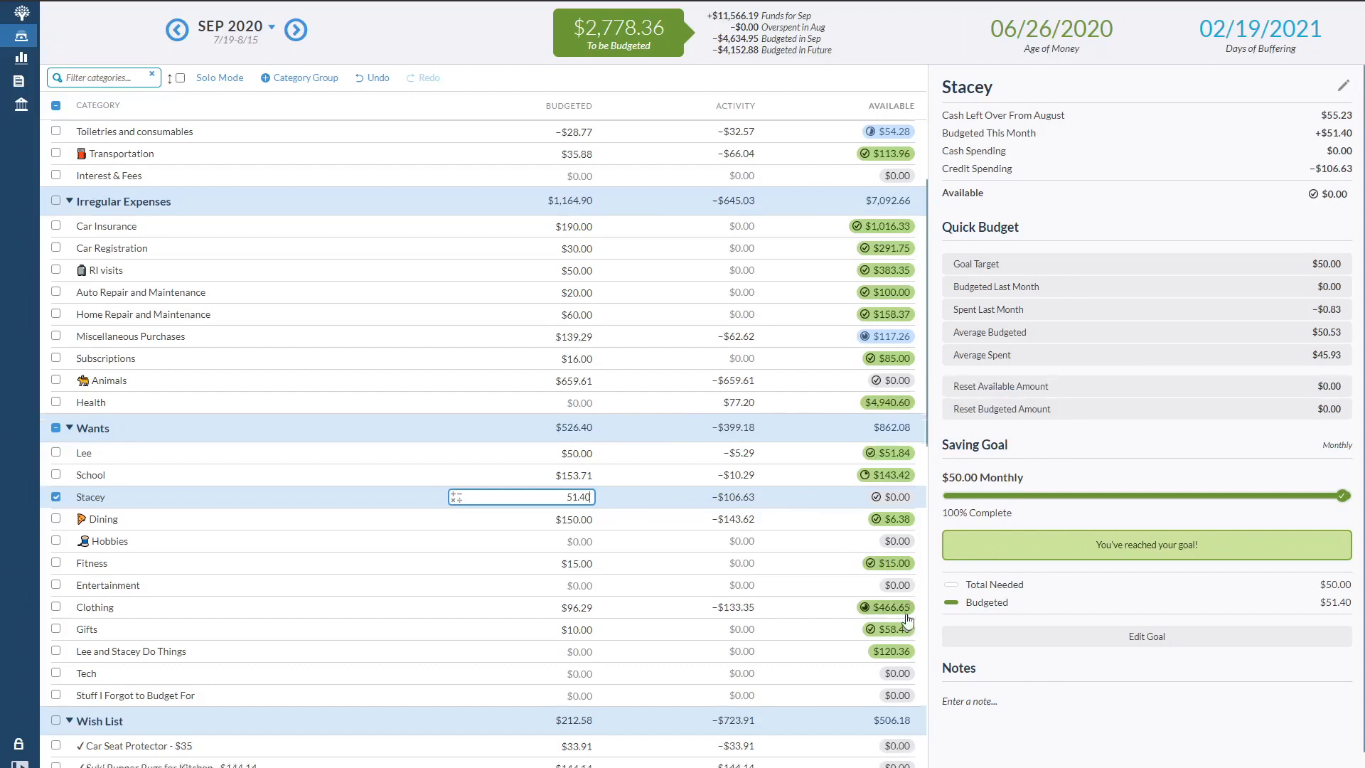
pyautogui.scroll(10, 856, 630)
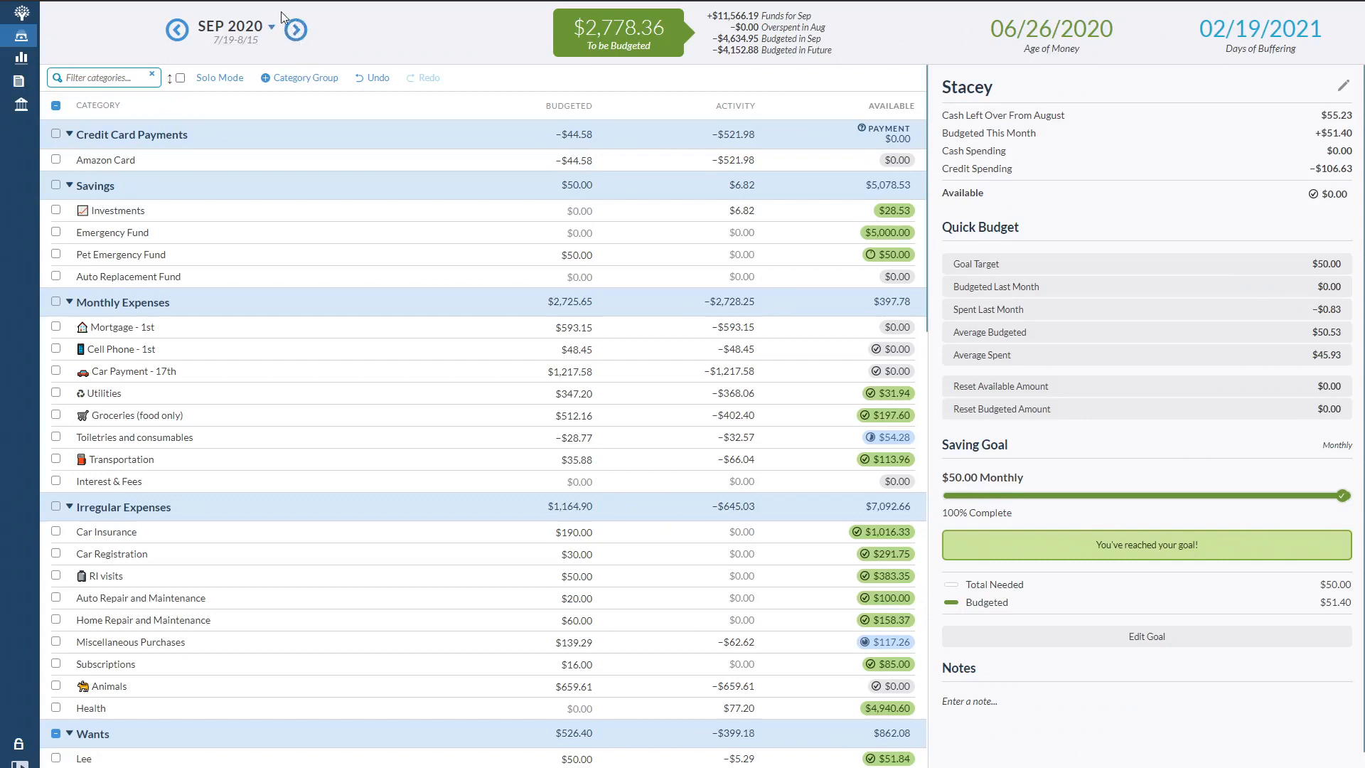
# - Open the November 2020 budget and assign the Pet Emergency Fund last month's budgeted amount of $50.00
pyautogui.click(270, 27)
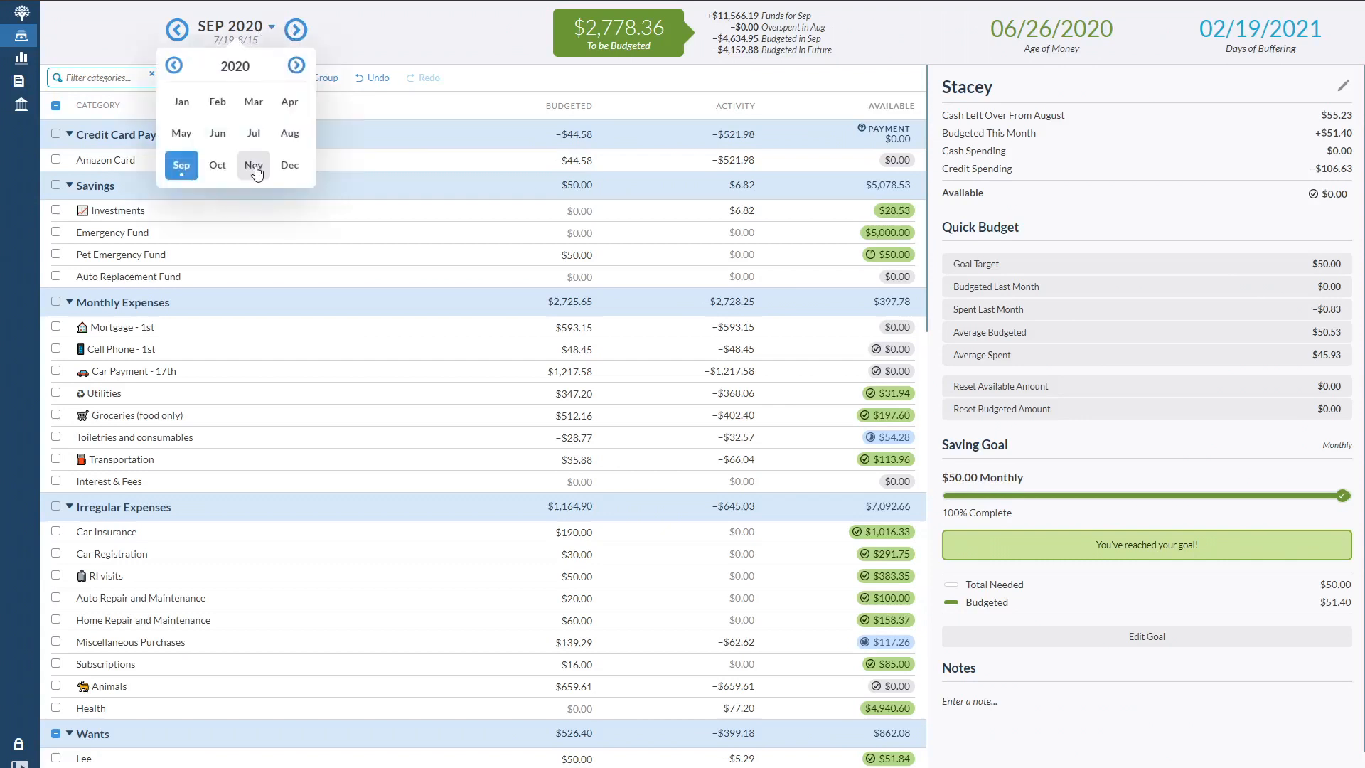
pyautogui.click(254, 168)
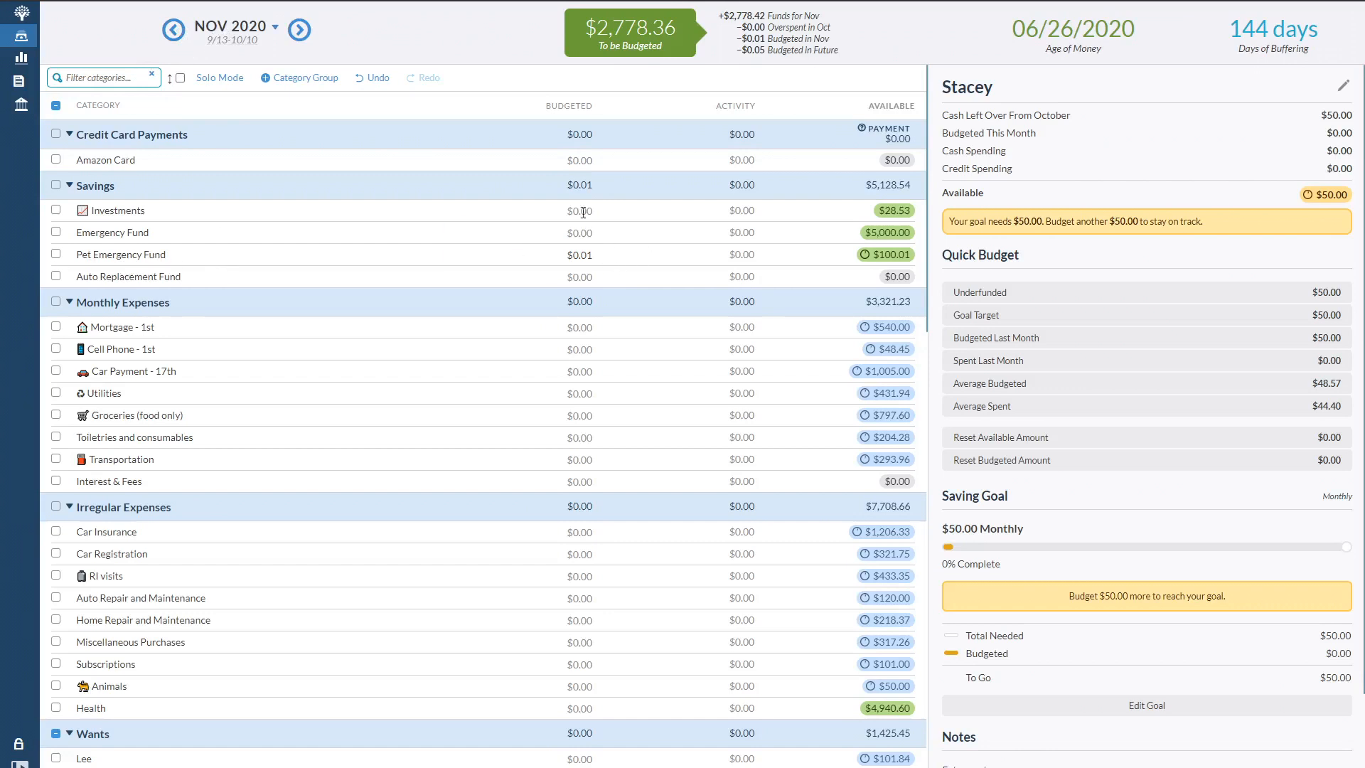
pyautogui.click(567, 256)
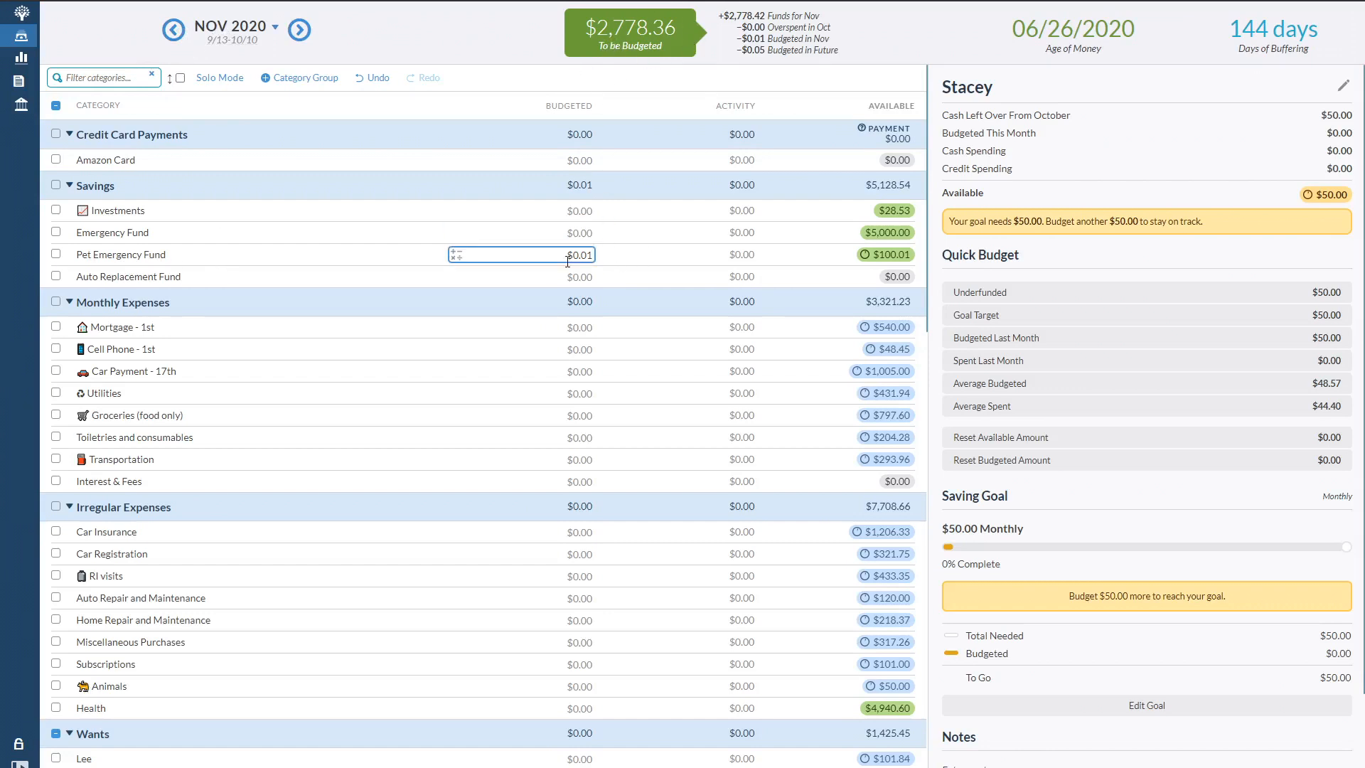
pyautogui.click(592, 256)
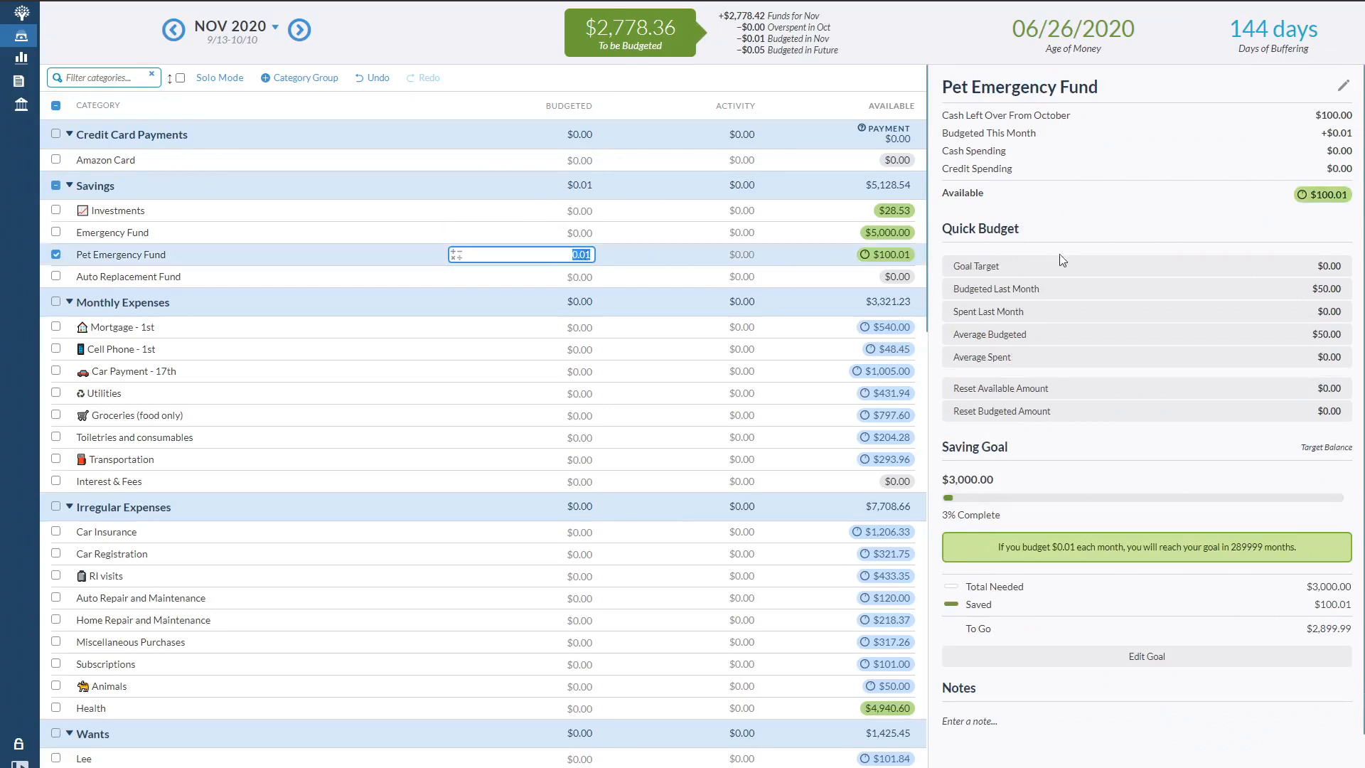
pyautogui.click(1051, 299)
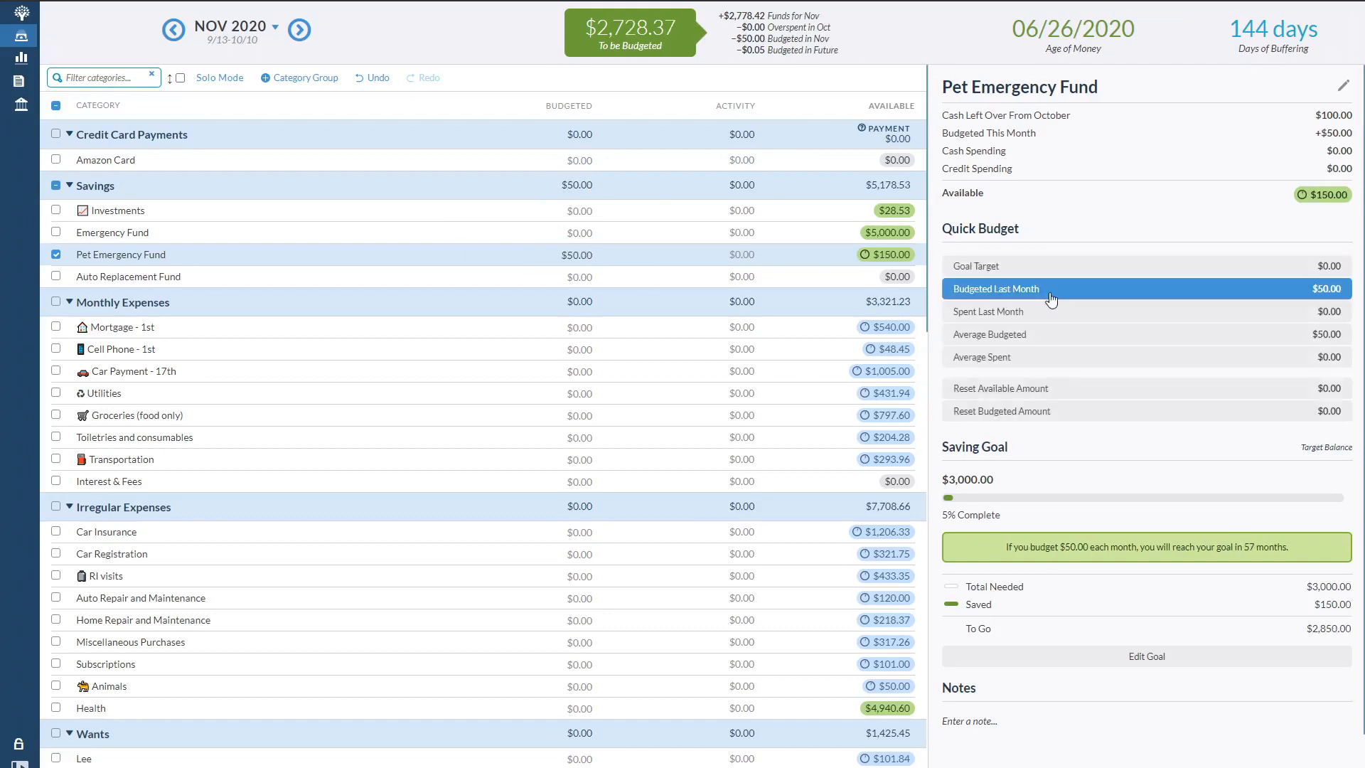
pyautogui.click(562, 254)
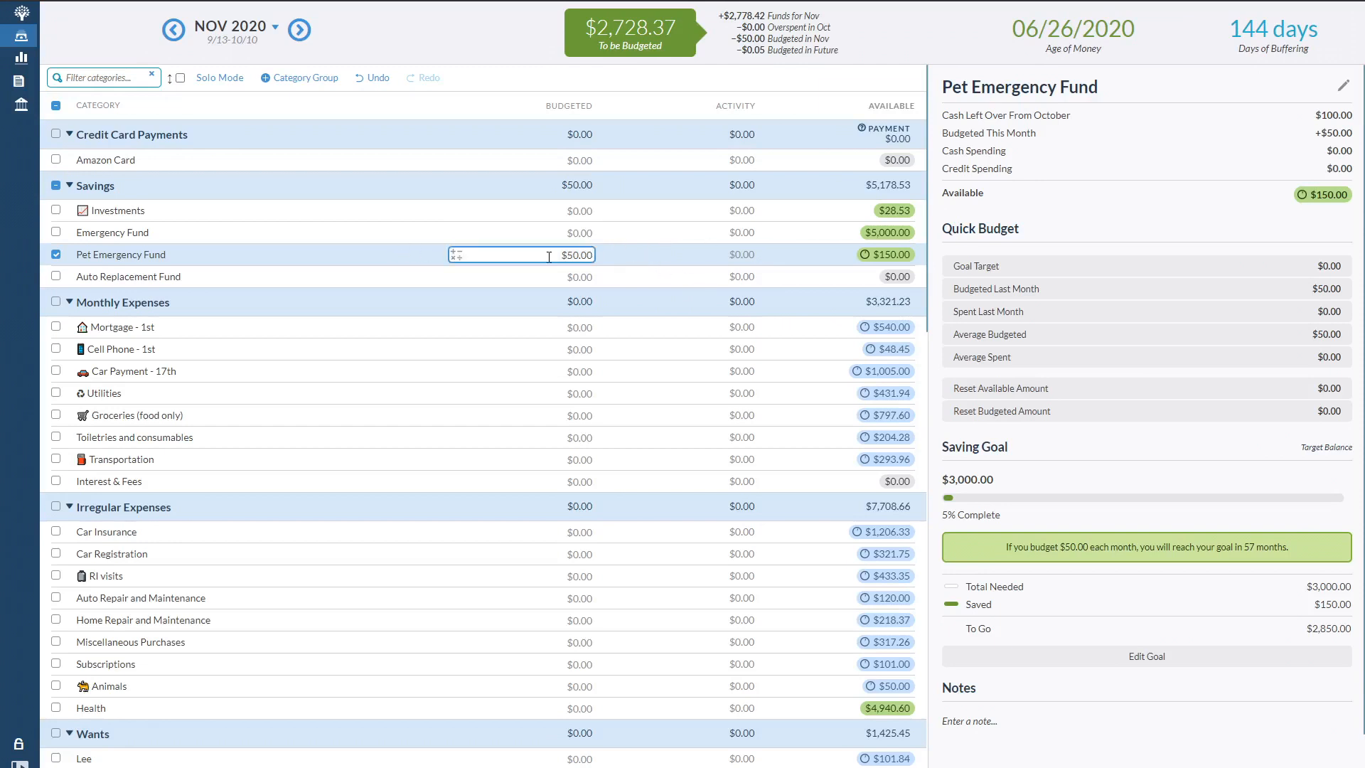
# - Budget the underfunded amounts for the Mortgage, Cell Phone, Car Payment, Utilities and Groceries categories together in November 2020
pyautogui.click(540, 326)
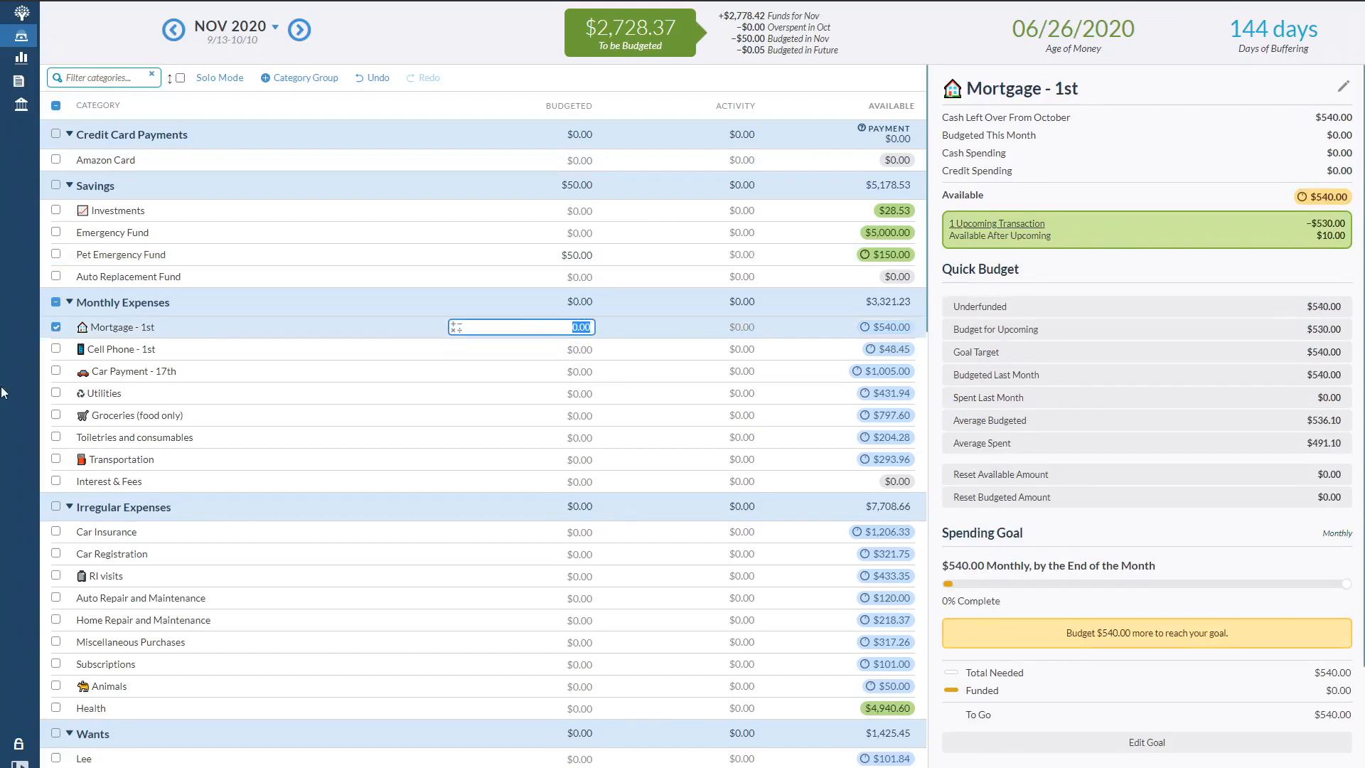
pyautogui.click(58, 350)
pyautogui.click(56, 349)
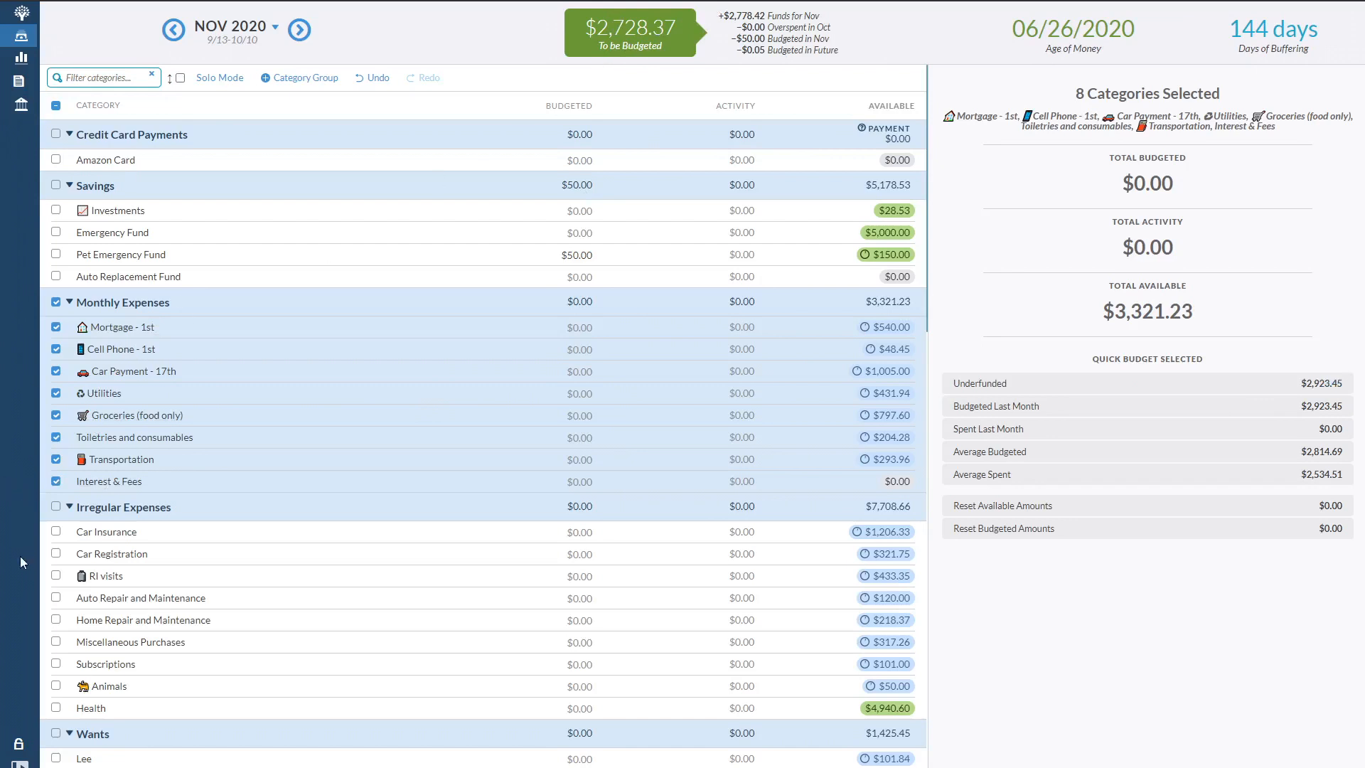
pyautogui.click(55, 481)
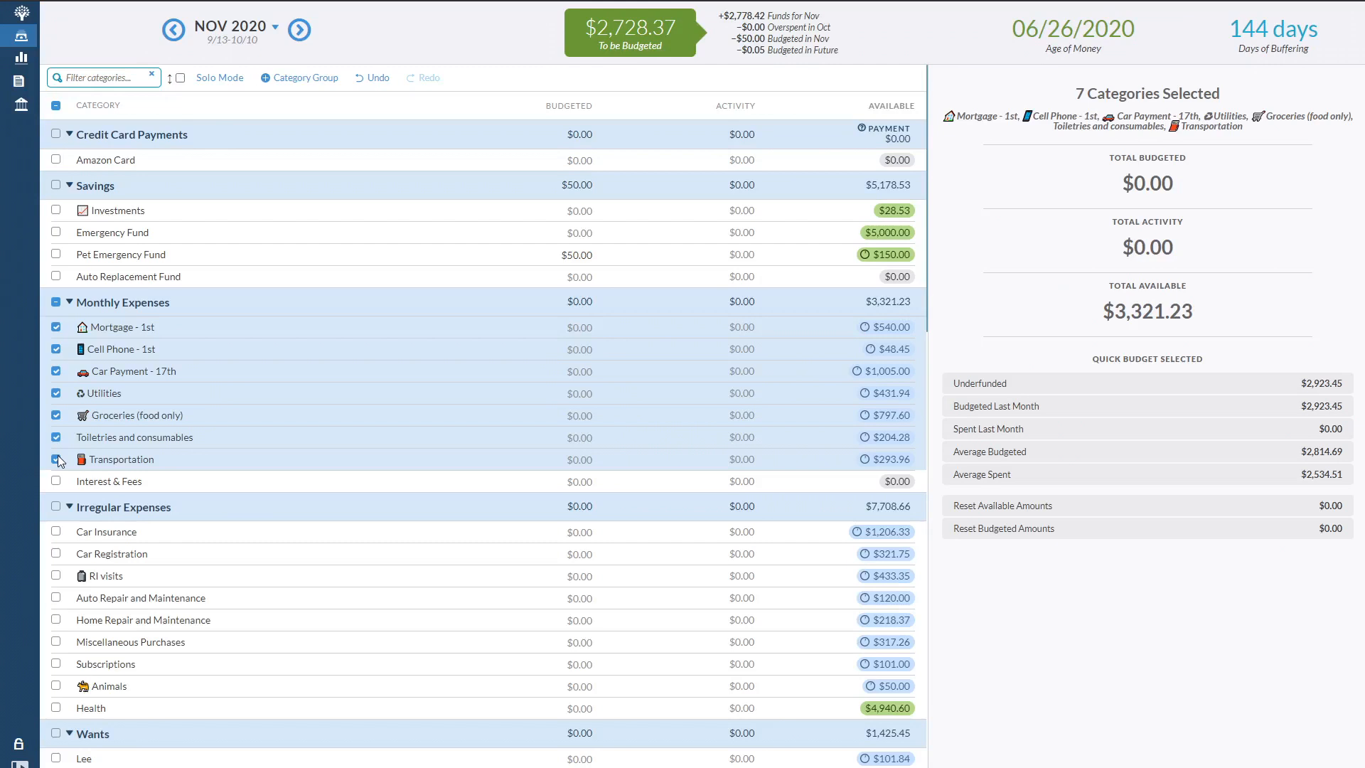
pyautogui.click(56, 459)
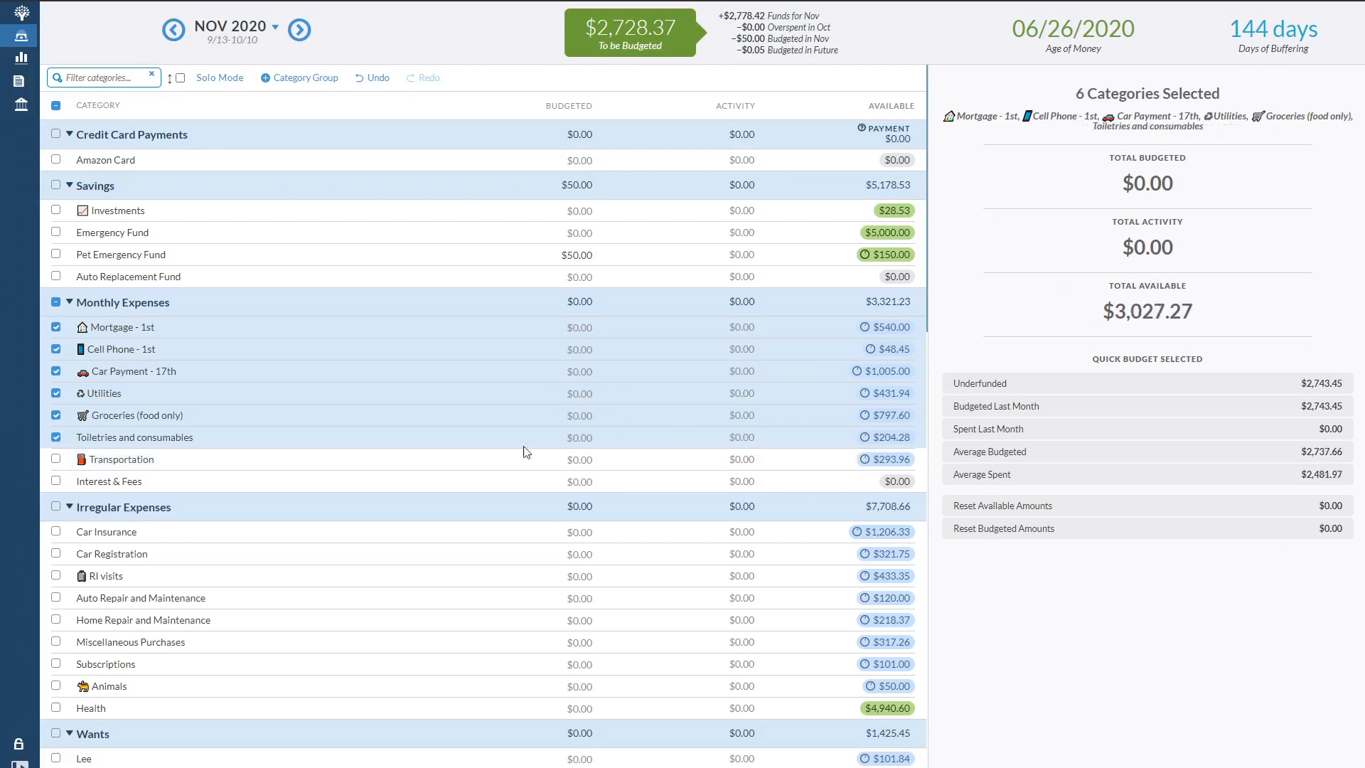
pyautogui.click(1278, 420)
pyautogui.click(55, 437)
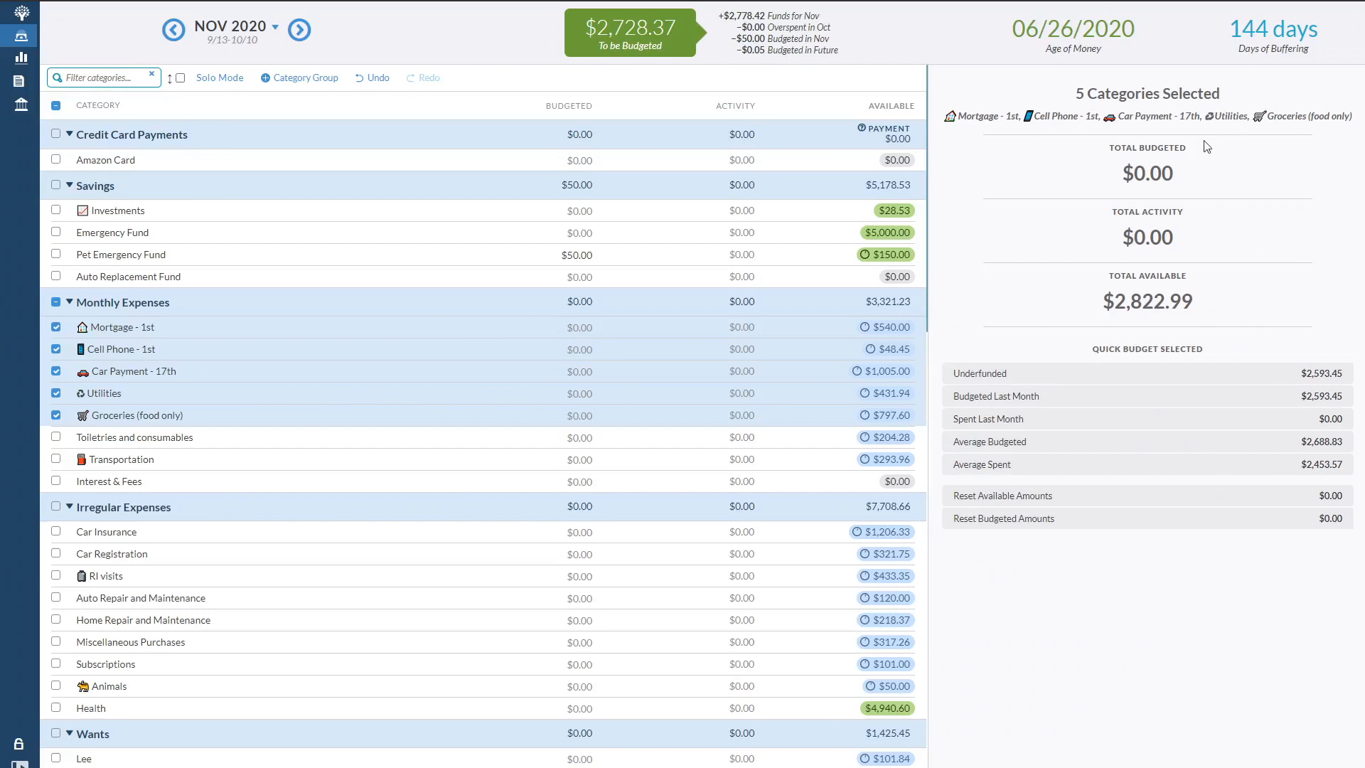
pyautogui.click(999, 378)
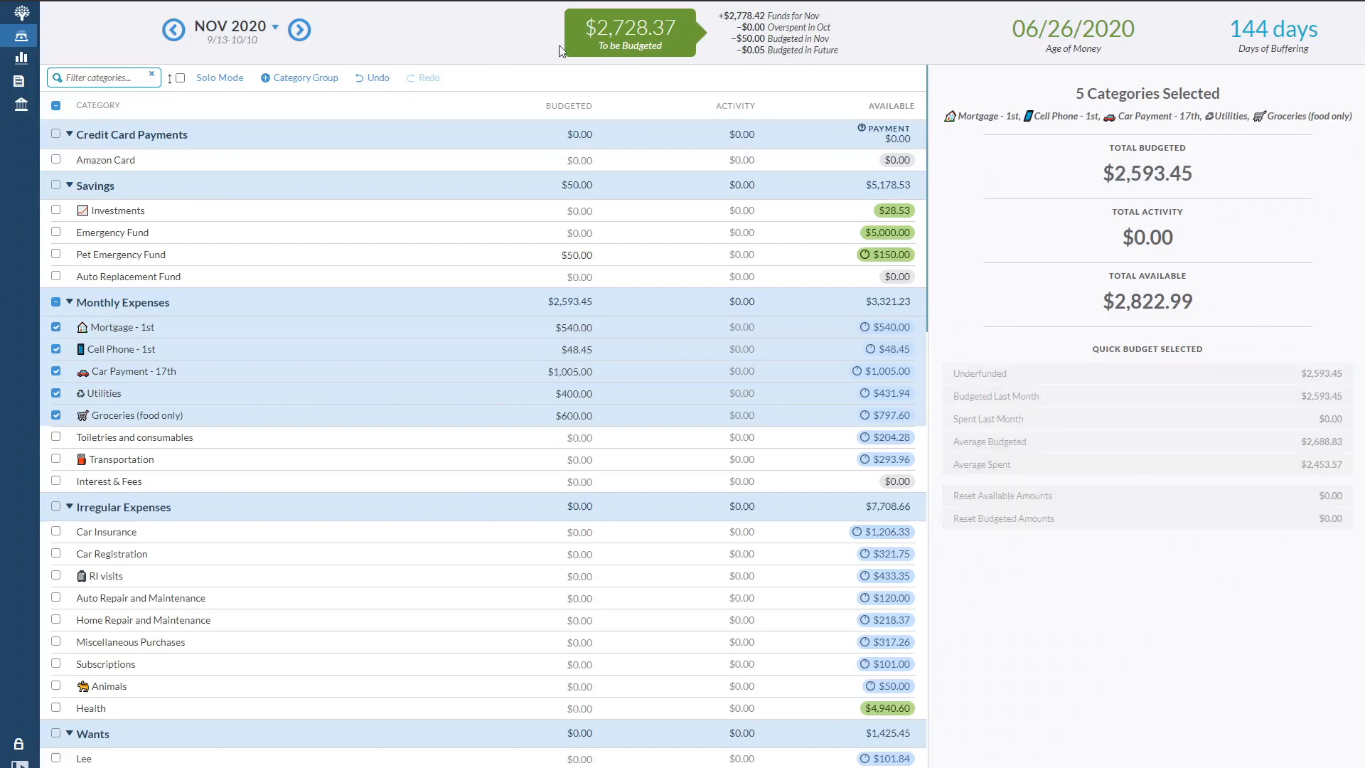
# - Budget $134.92 to Toiletries and consumables in November 2020
pyautogui.click(551, 435)
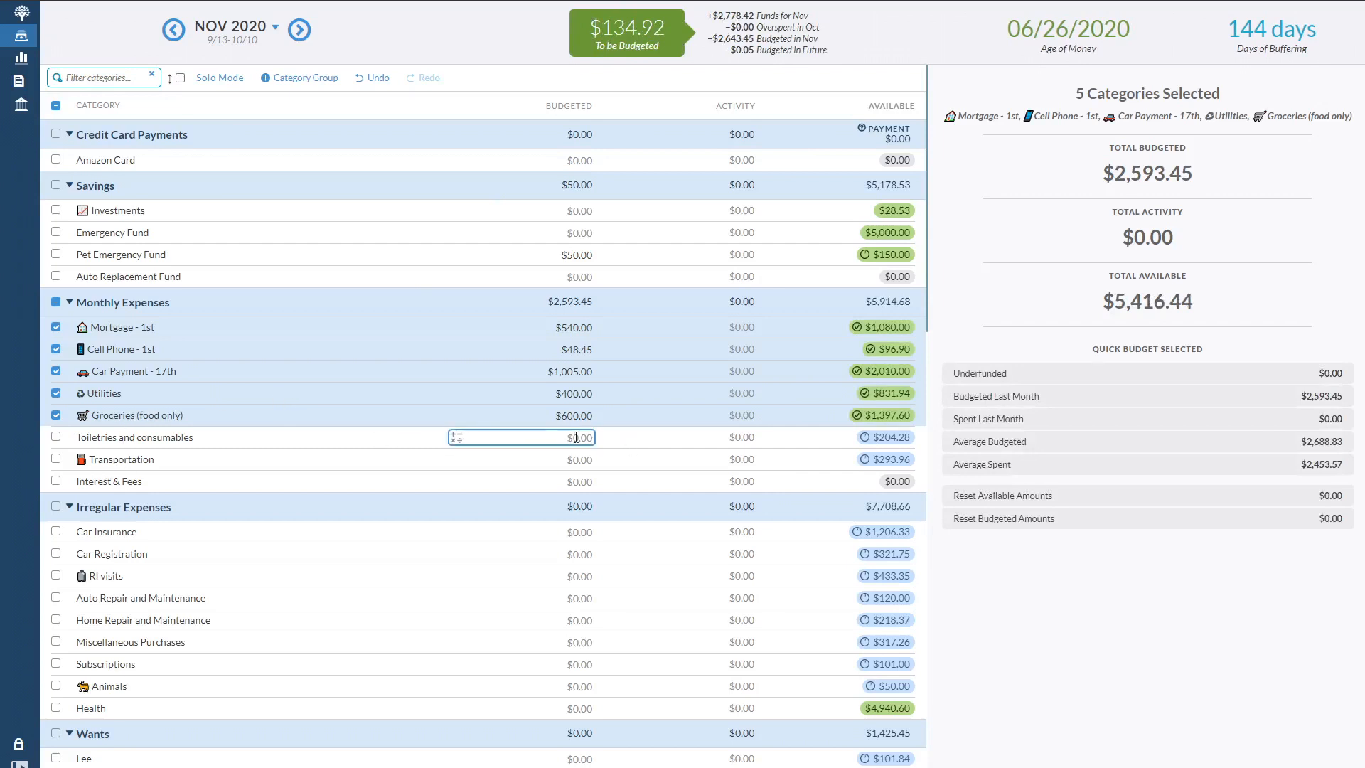
pyautogui.write('134.92')
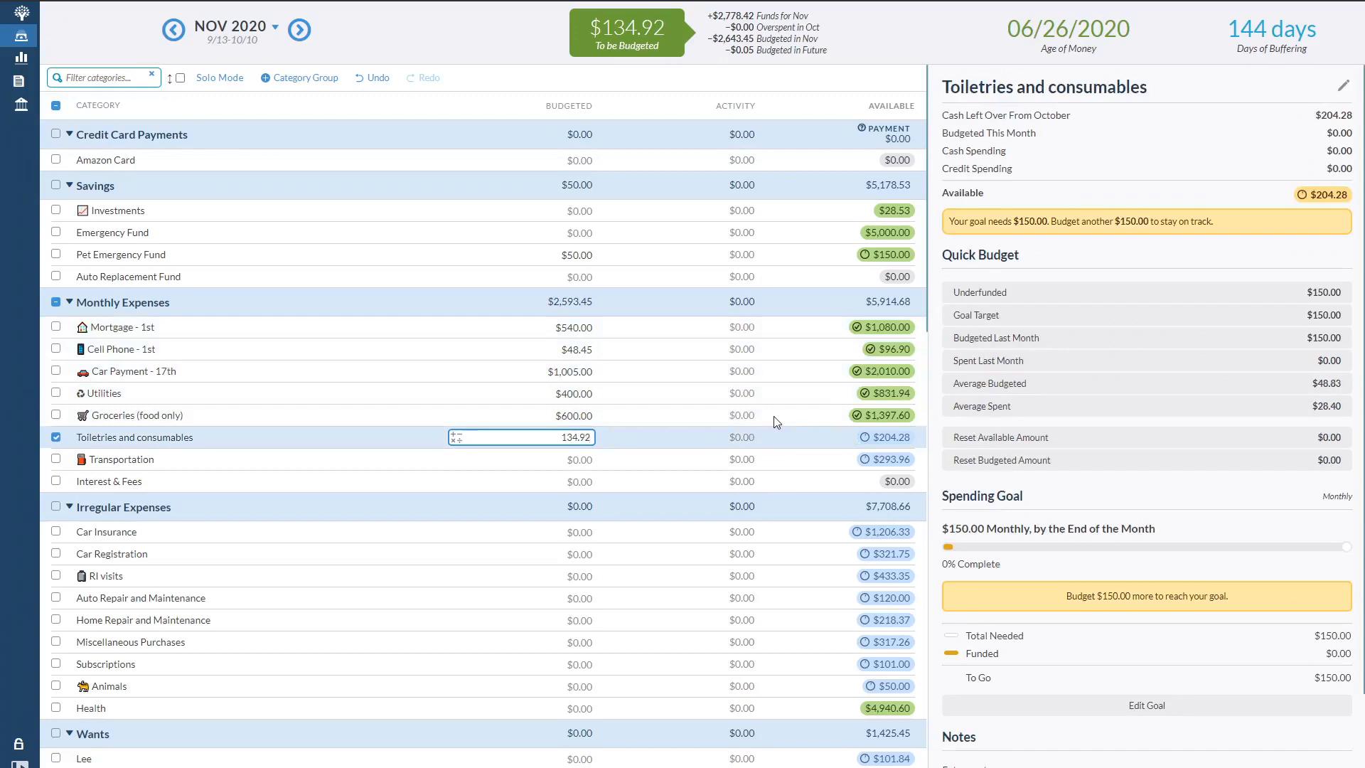
pyautogui.press('Return')
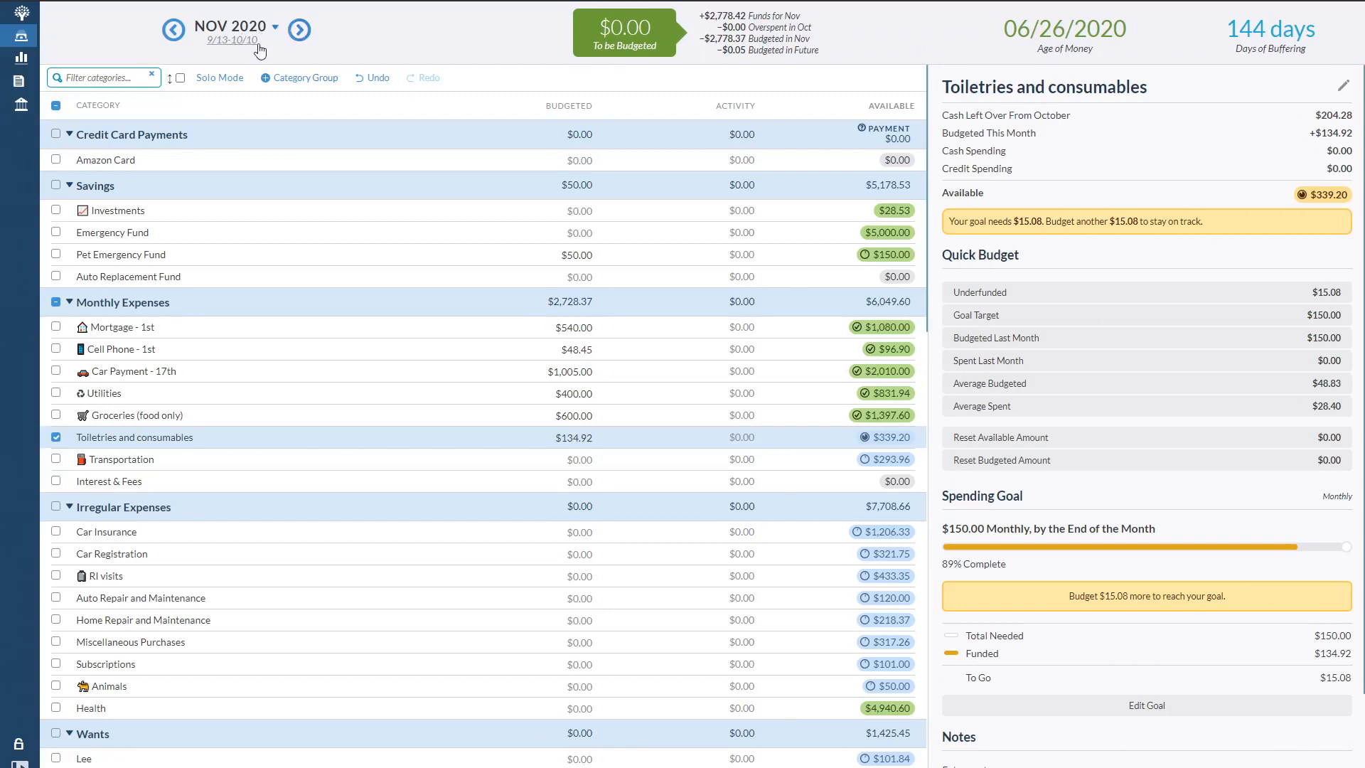
# - Check the combined underfunded amount for Toiletries and consumables, Transportation, and all Irregular Expenses and Wants categories, and clear the selection
pyautogui.click(56, 460)
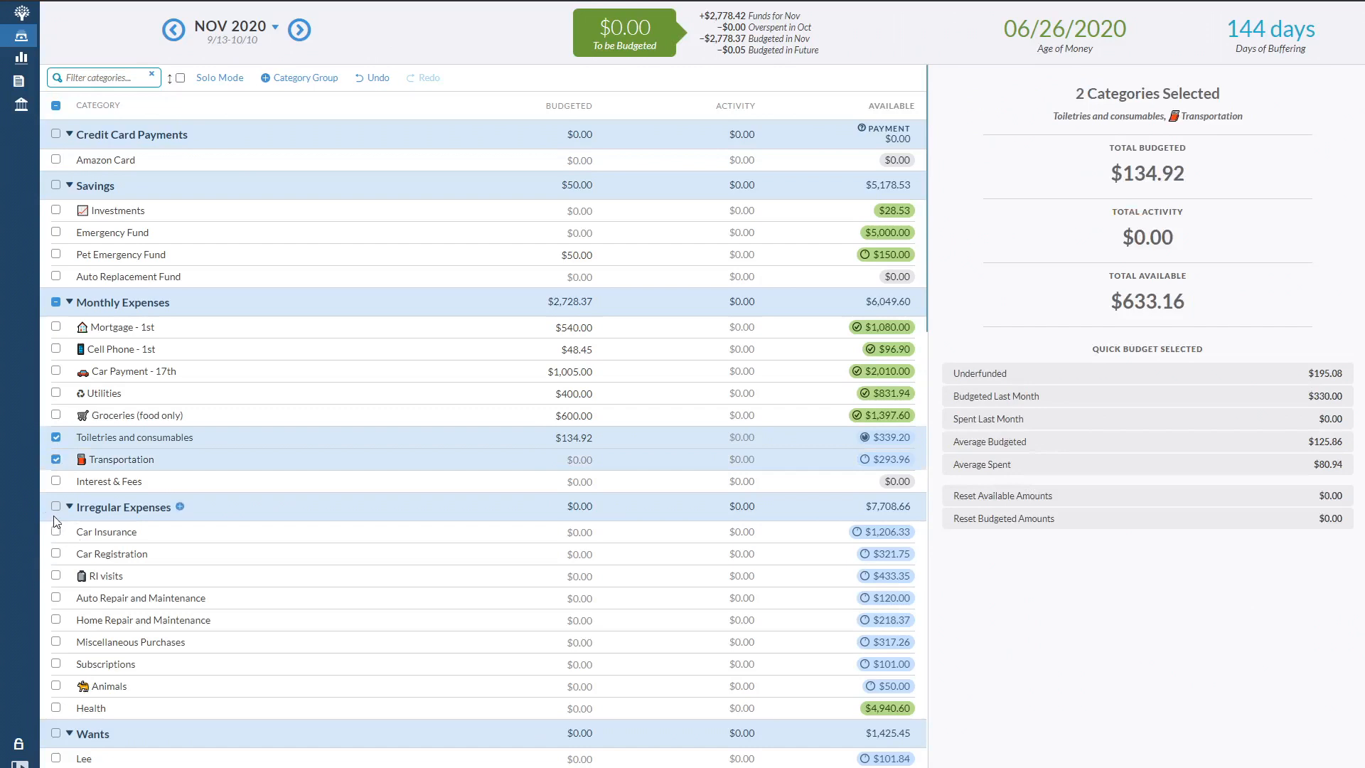
pyautogui.click(56, 506)
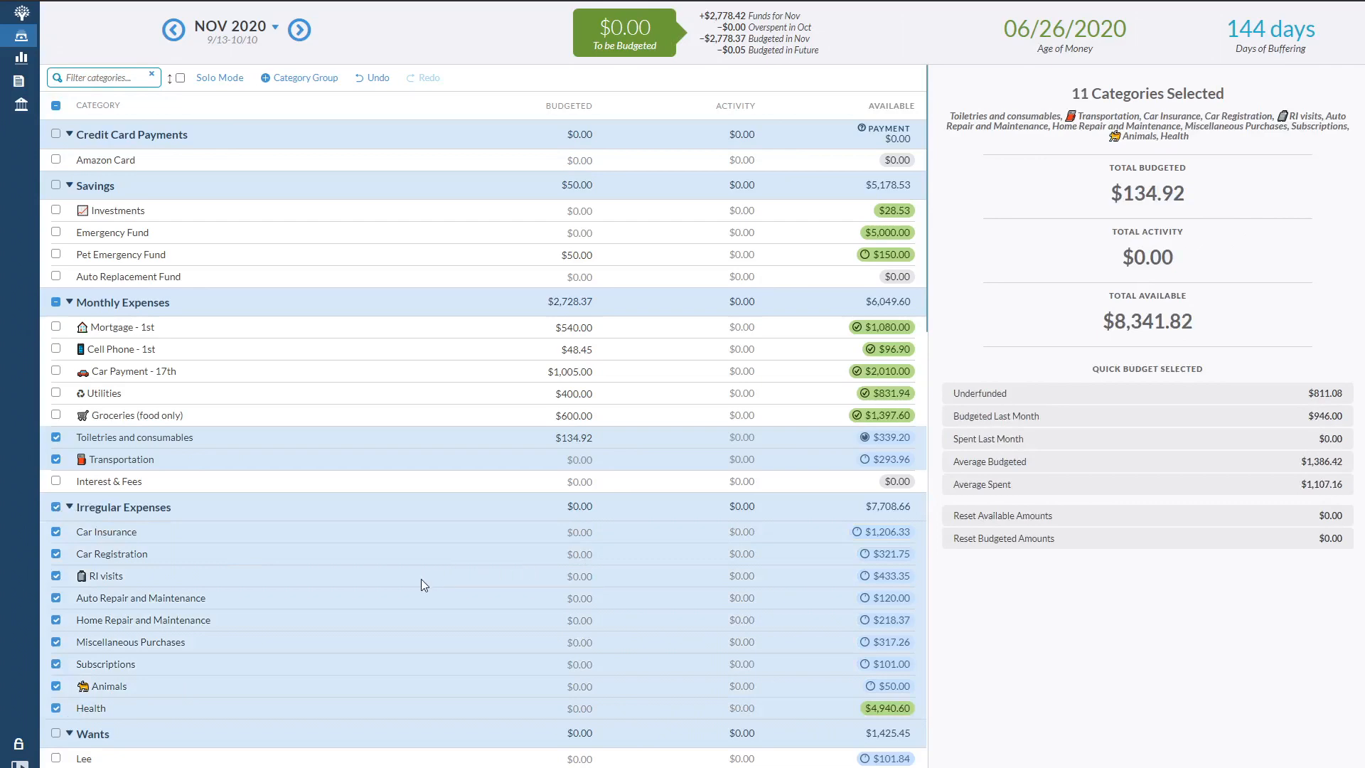
pyautogui.scroll(-6, 421, 578)
pyautogui.click(56, 306)
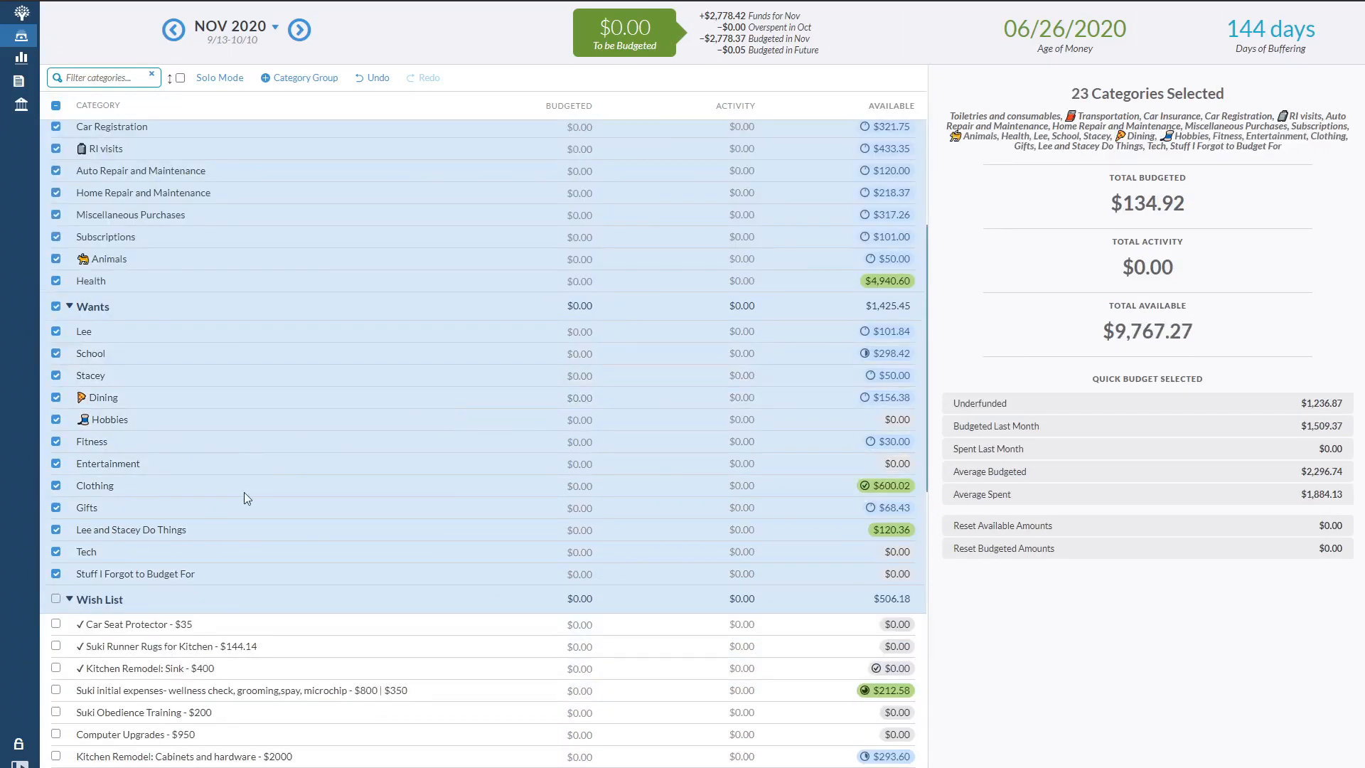
pyautogui.scroll(2, 245, 492)
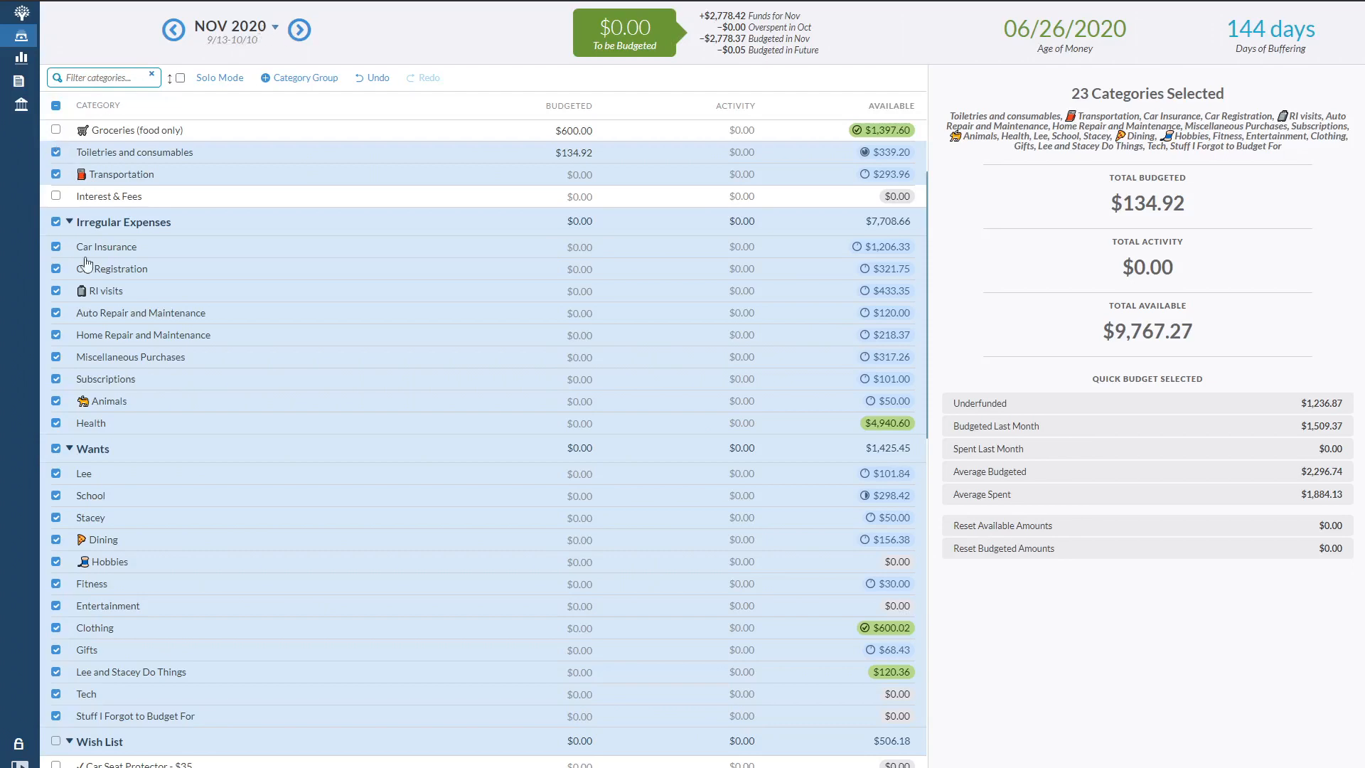
pyautogui.scroll(4, 97, 268)
pyautogui.click(55, 105)
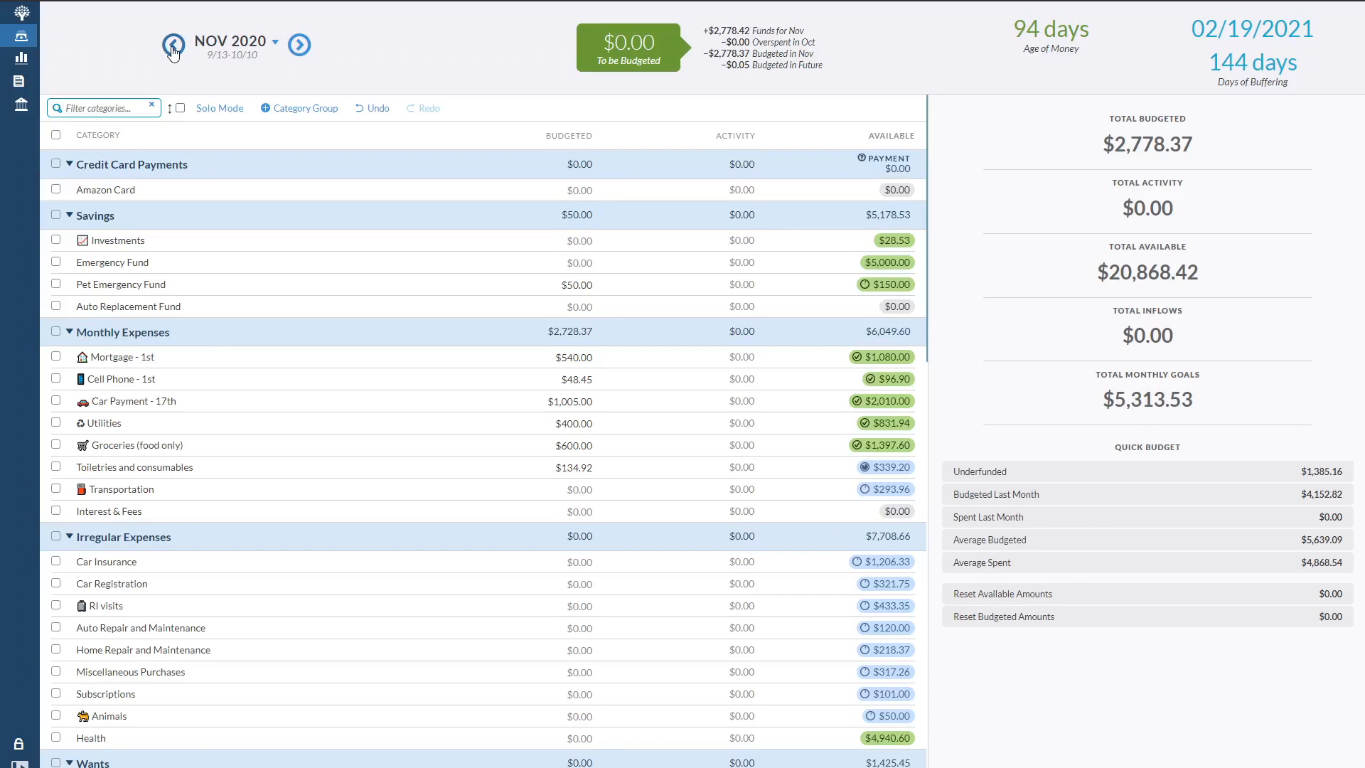
# - Review the spending goal and notes of the Suki initial expenses category in the November 2020 Wish List
pyautogui.scroll(-8, 282, 355)
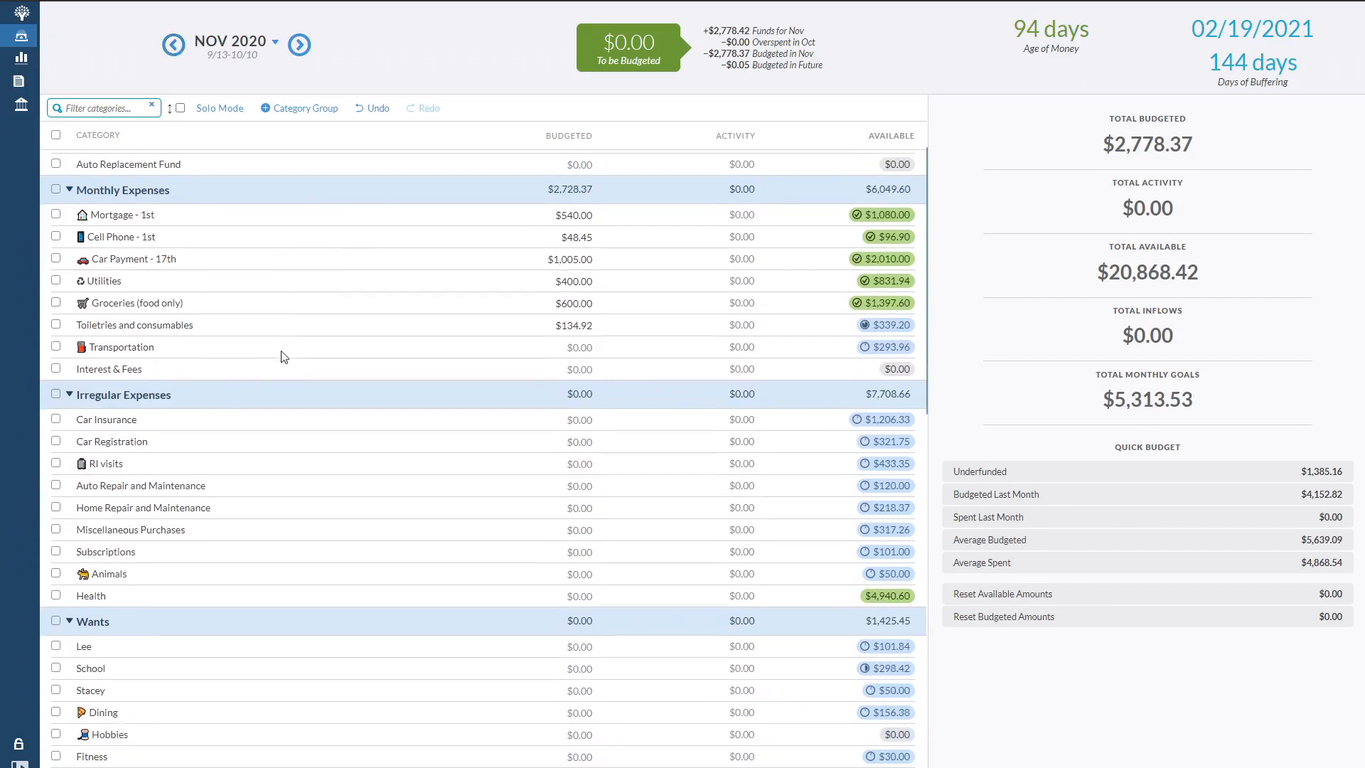
pyautogui.click(107, 578)
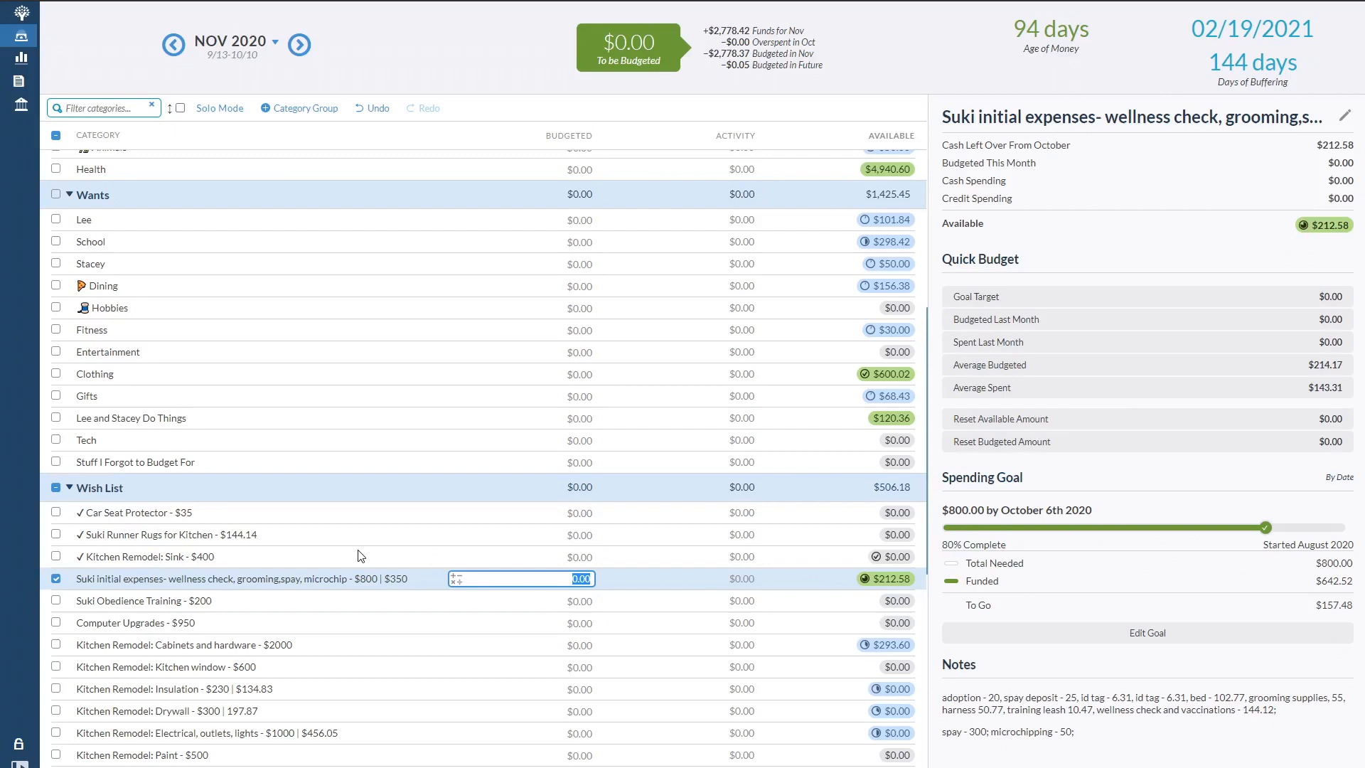
pyautogui.scroll(8, 405, 435)
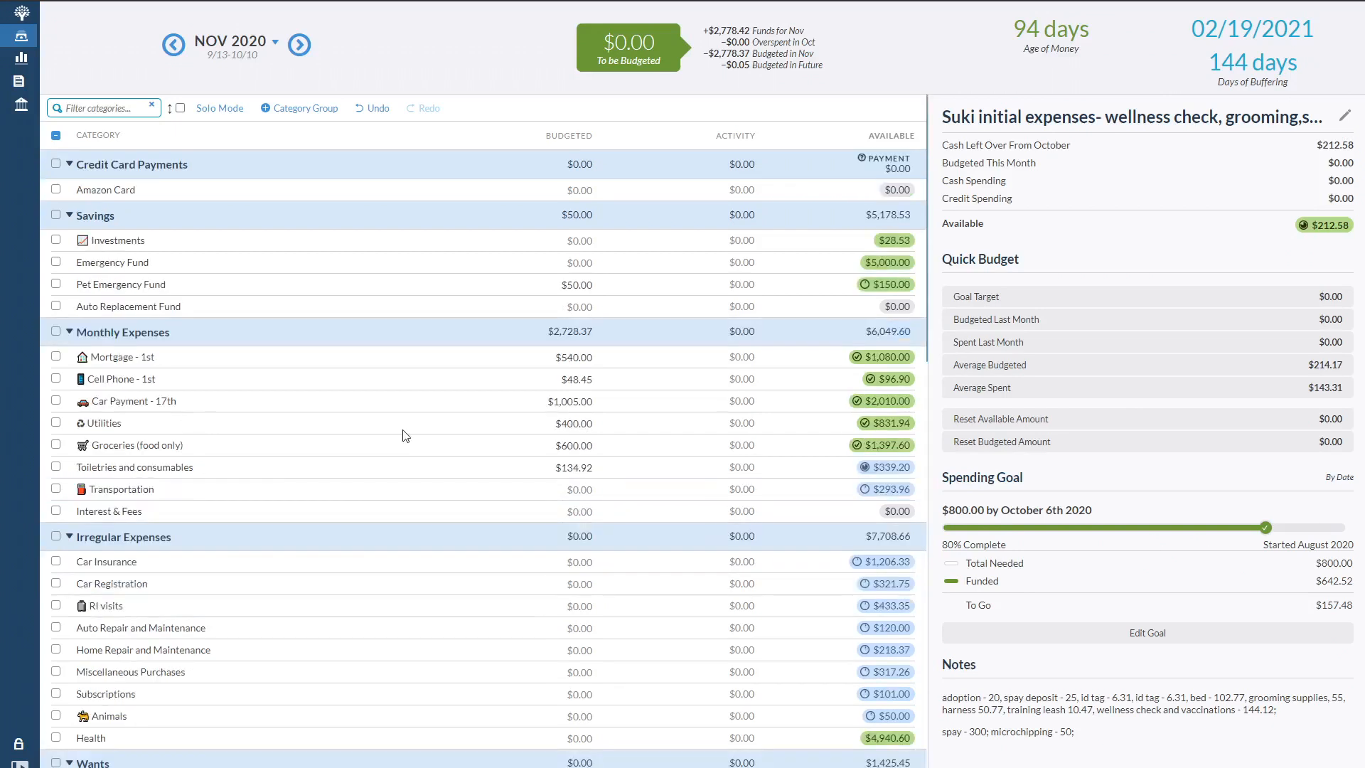